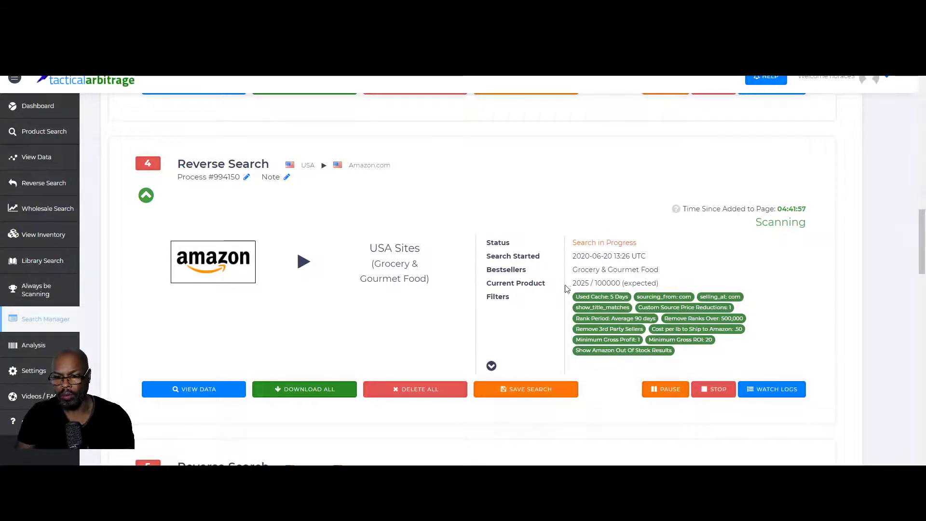
Step: View the data of the Grocery & Gourmet Food reverse search with column filters reset, displayed in the Basic view
click(213, 393)
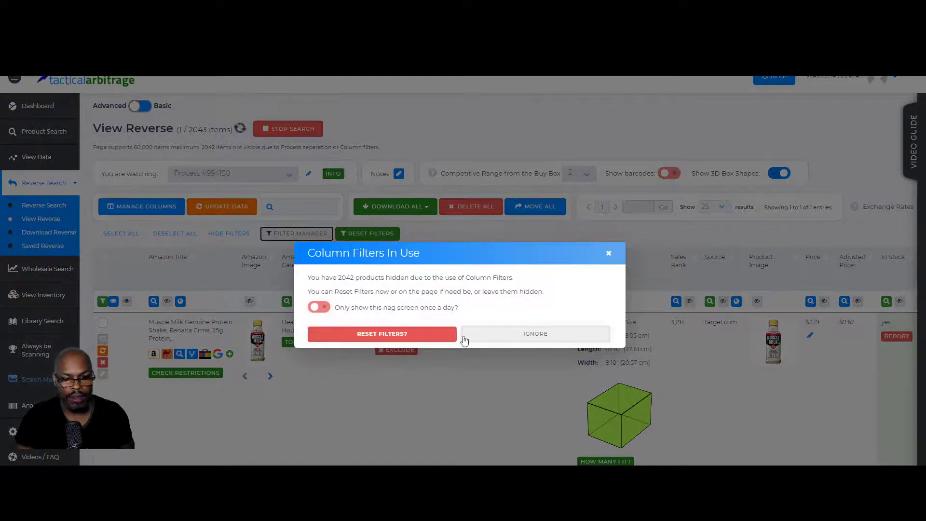
click(397, 334)
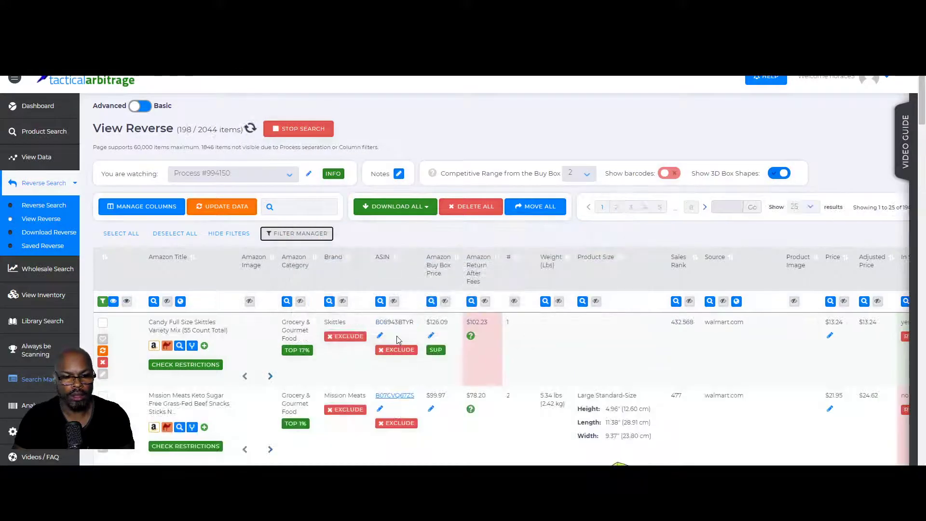
click(146, 107)
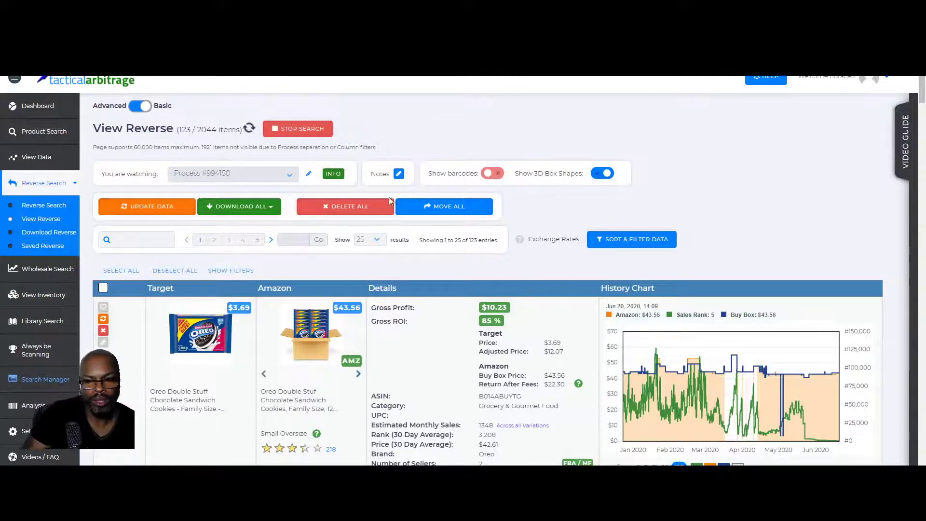
Step: In the sort and filter settings, clear the minimum match quality and sort the results by Estimated Sales
click(599, 238)
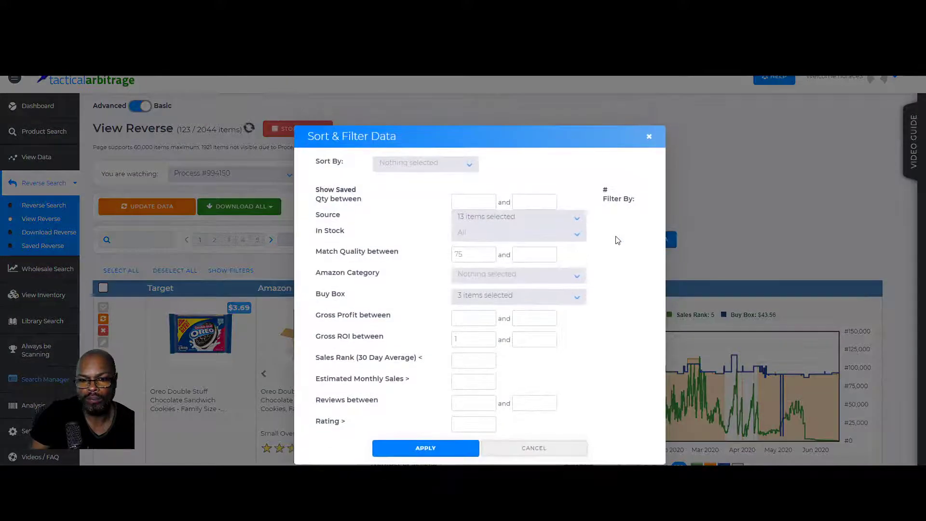
click(474, 253)
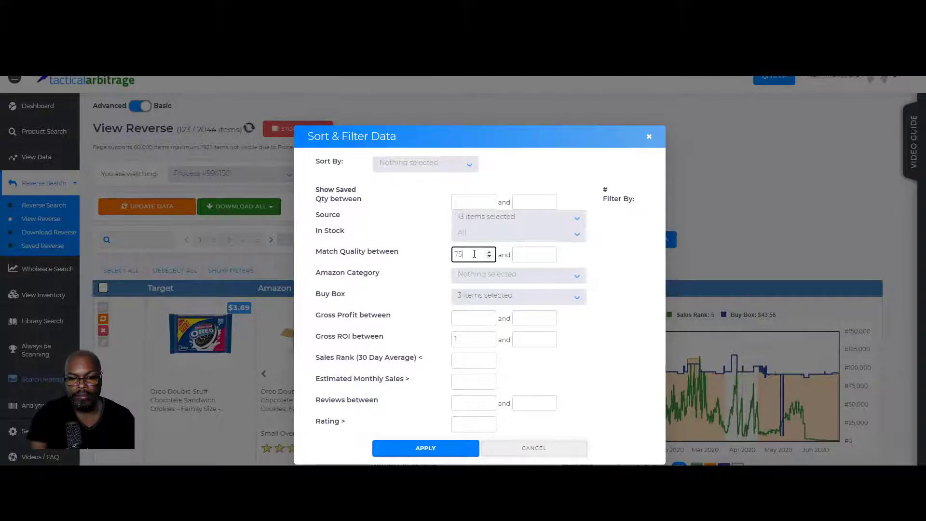
key(BackSpace)
key(BackSpace)
drag(424, 136, 517, 117)
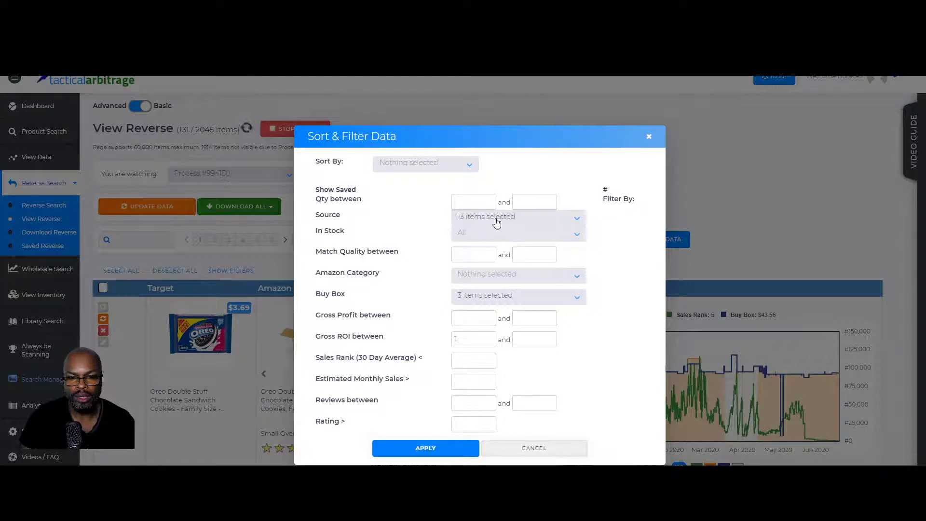
click(469, 167)
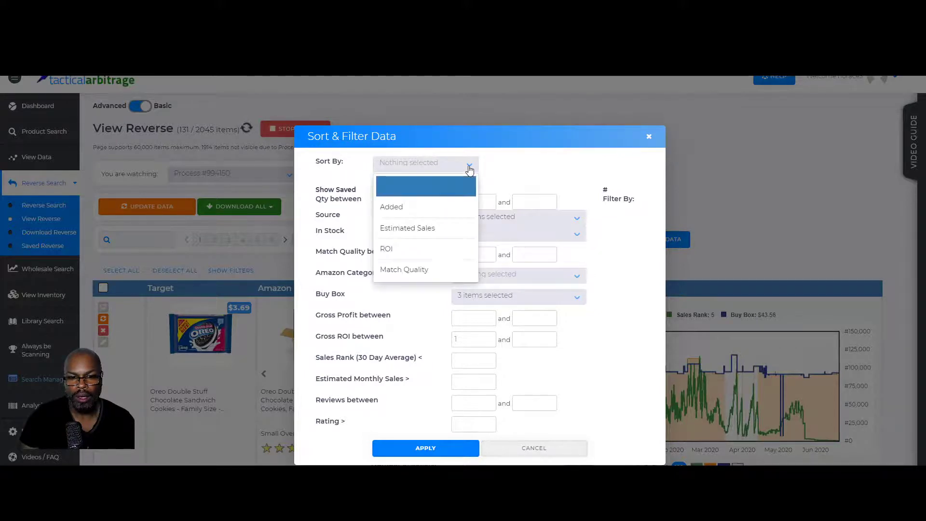
click(430, 228)
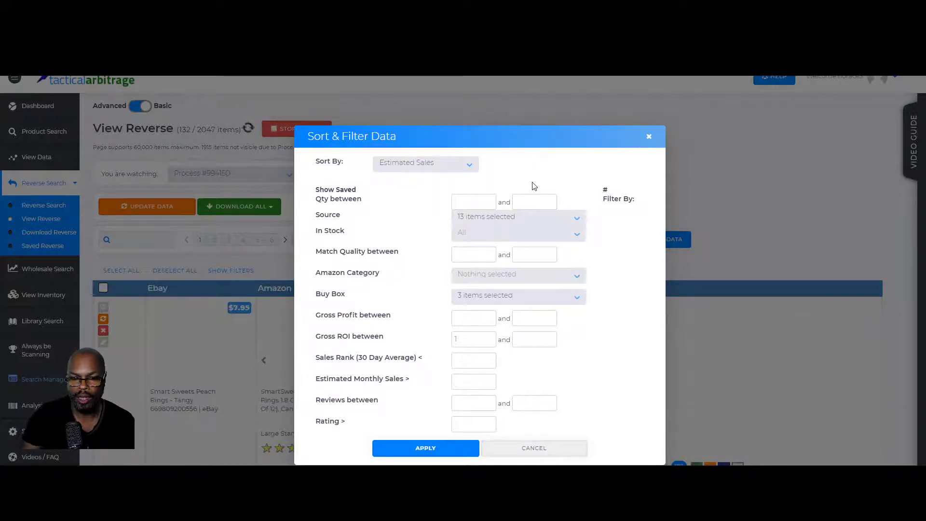
Step: Filter the results to in-stock "yes" and the Amazon category Grocery & Gourmet Food, and apply the settings
click(530, 236)
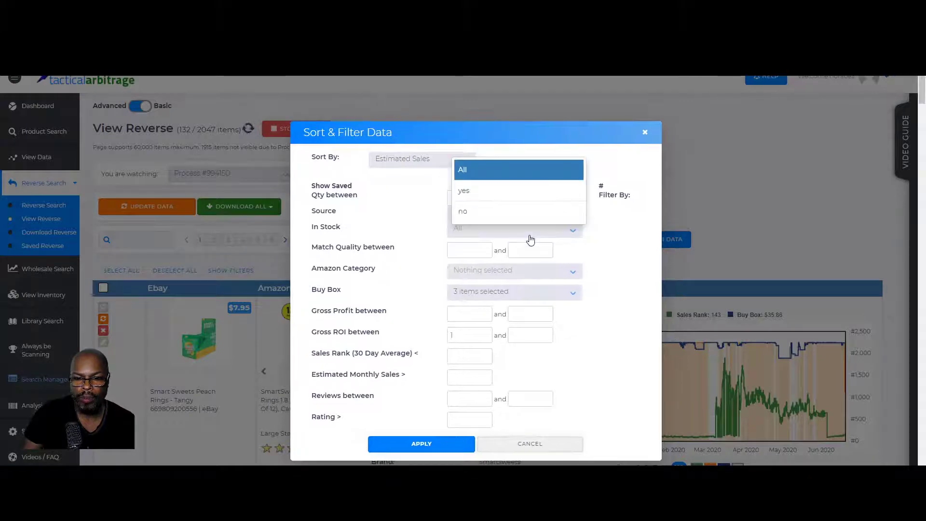
click(465, 192)
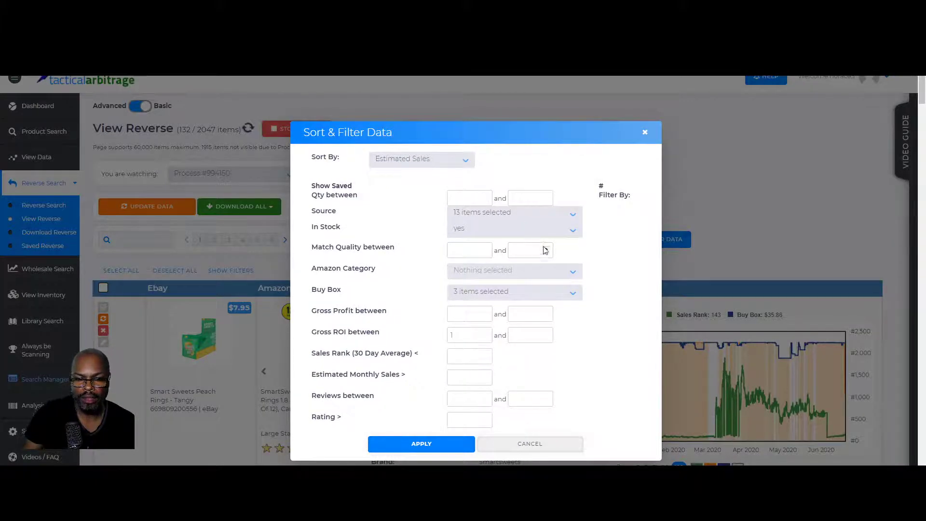
scroll(550, 256, down, 1)
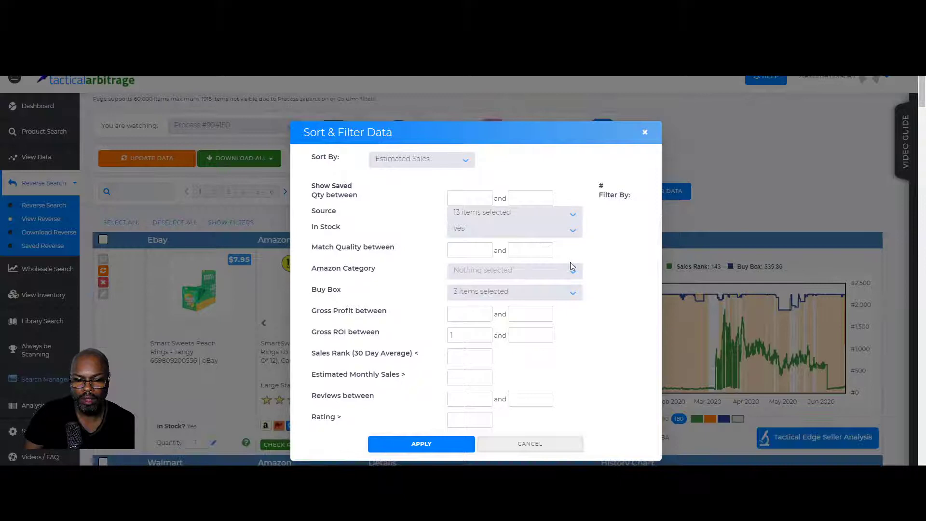
click(544, 273)
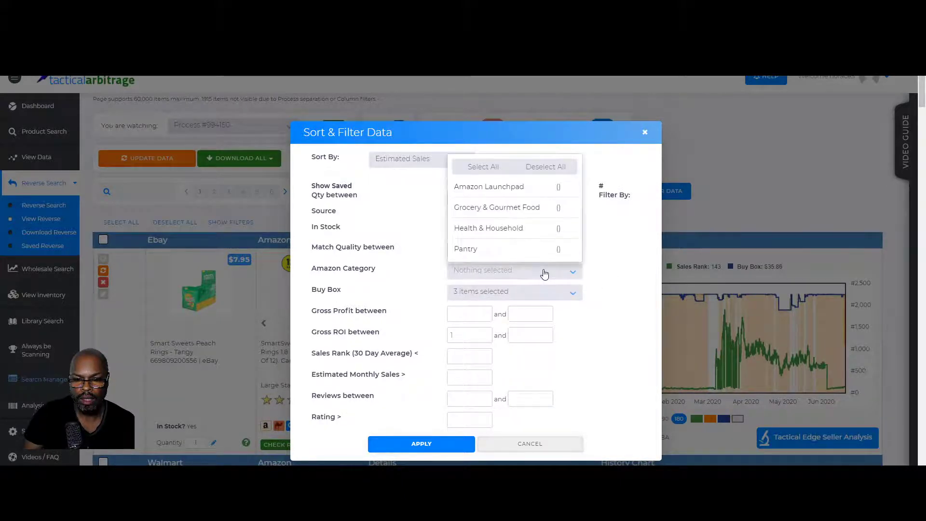
click(547, 211)
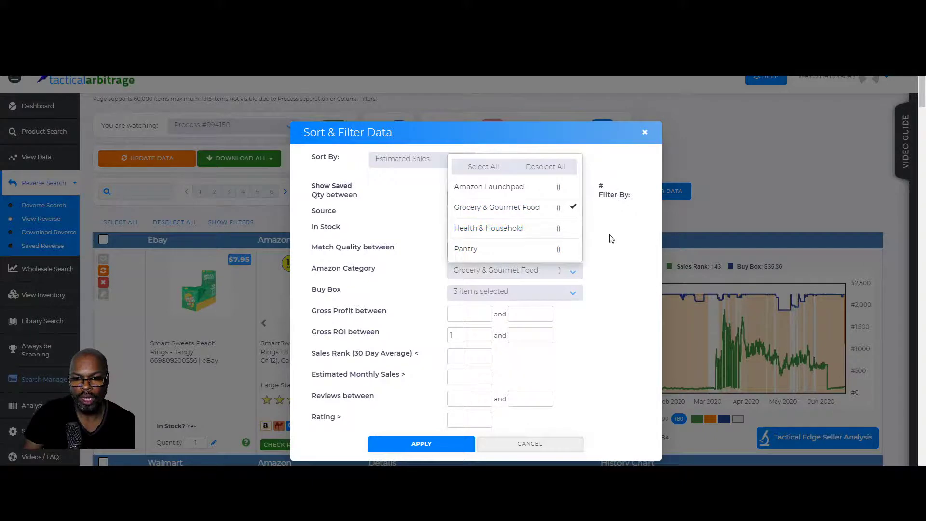
scroll(582, 239, down, 2)
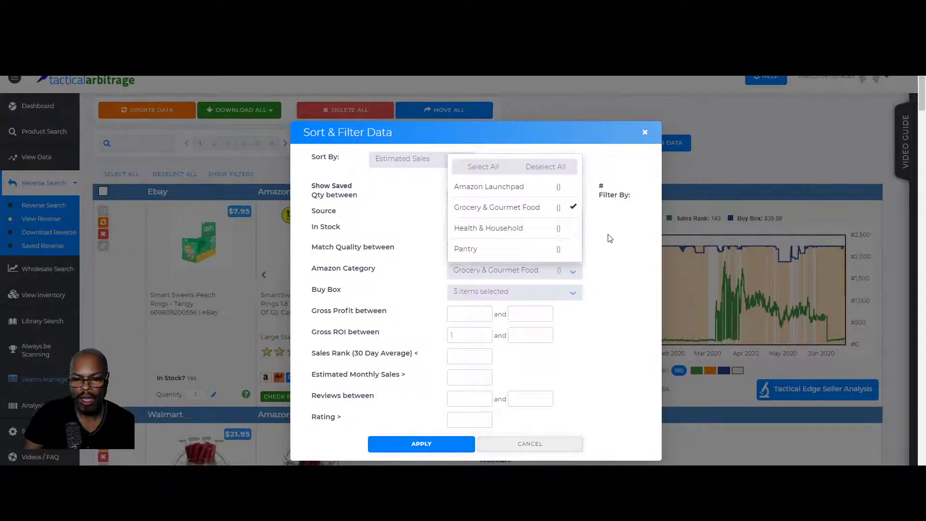
click(610, 238)
scroll(550, 289, down, 1)
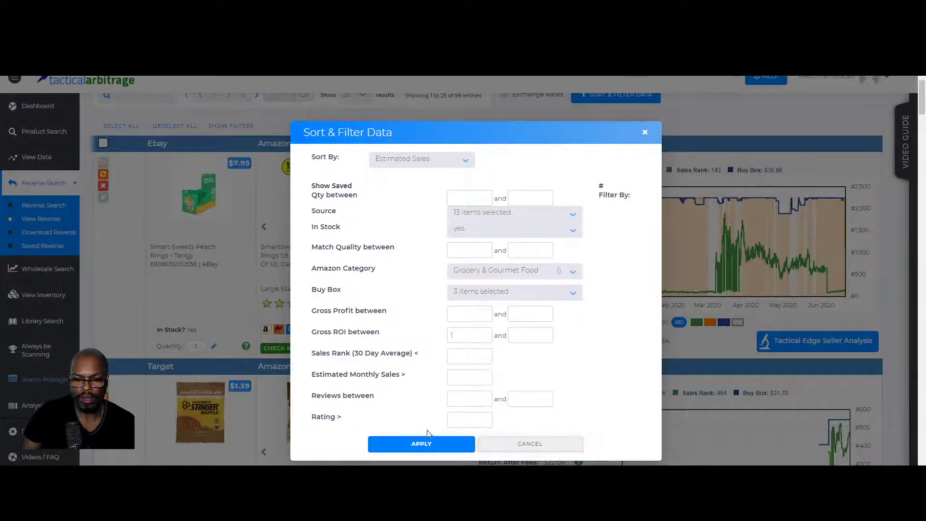
click(428, 447)
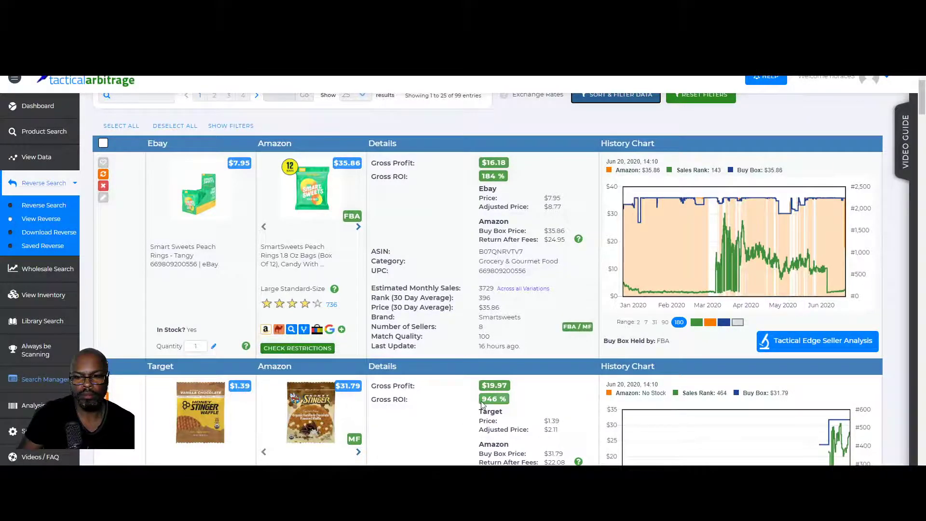
Step: Review the filtered product results and recheck the applied sort and filter settings
scroll(482, 405, up, 3)
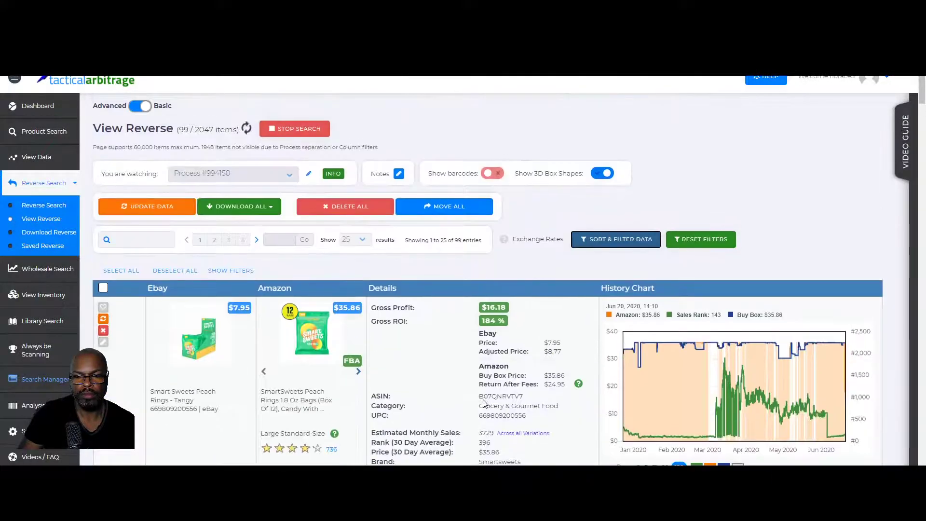
click(617, 240)
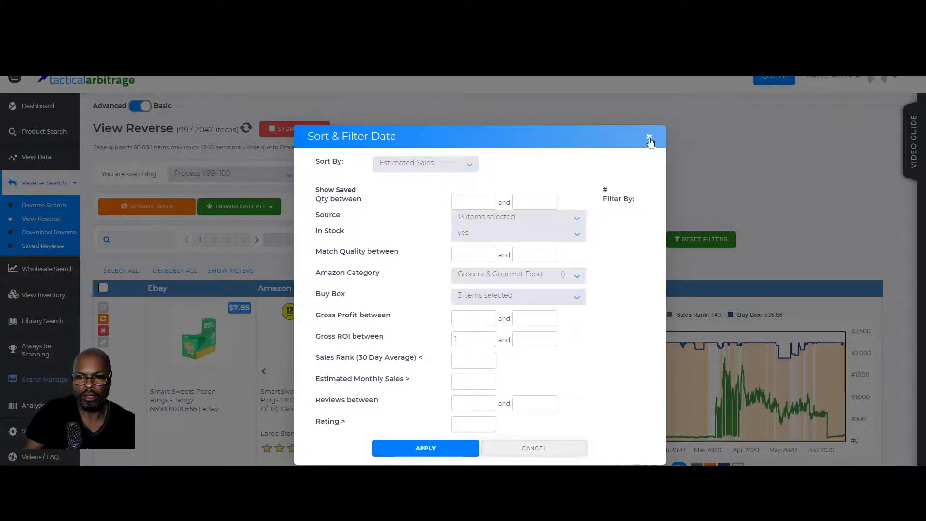
click(446, 448)
scroll(594, 327, down, 3)
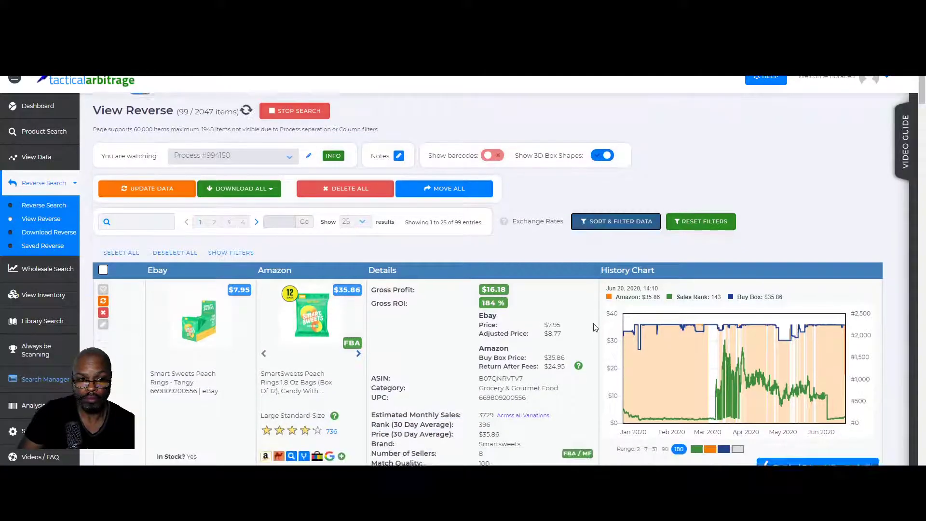
scroll(384, 280, up, 2)
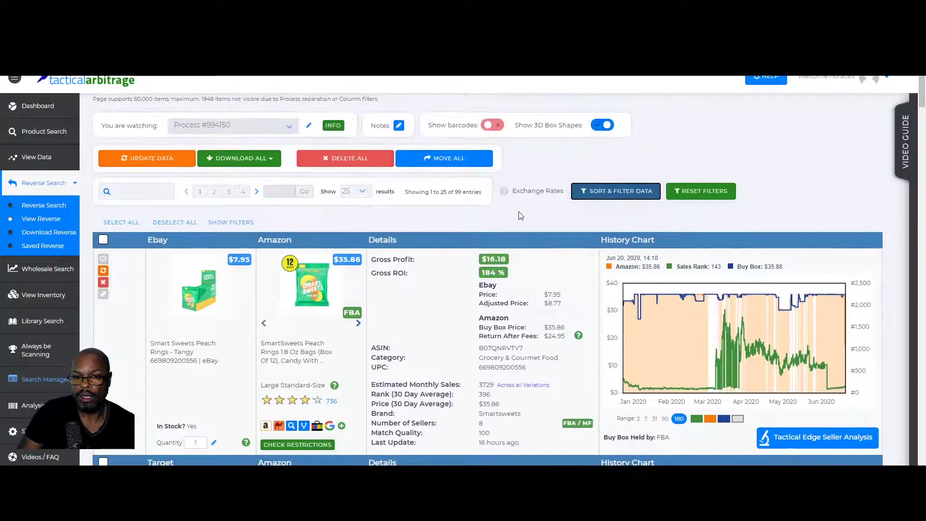
scroll(504, 320, down, 9)
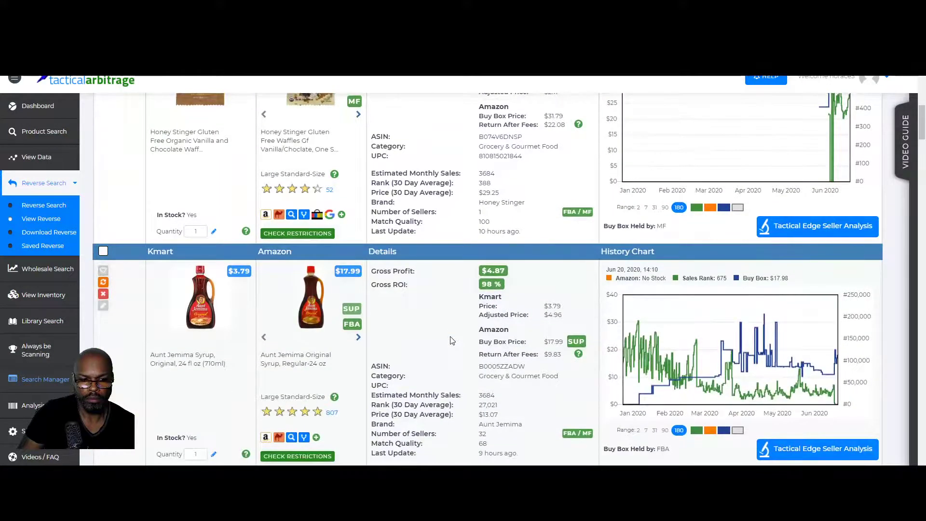
scroll(452, 341, down, 9)
scroll(447, 341, down, 12)
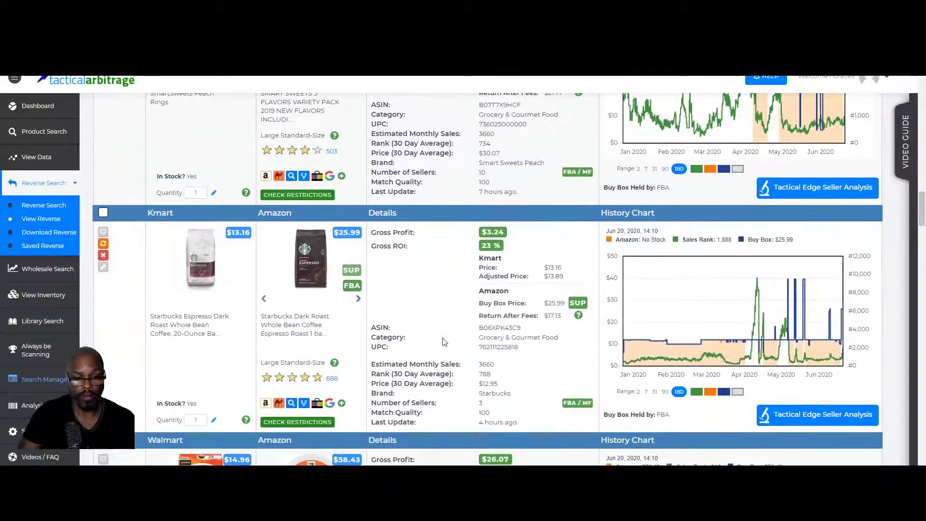
scroll(443, 341, up, 20)
scroll(444, 342, up, 10)
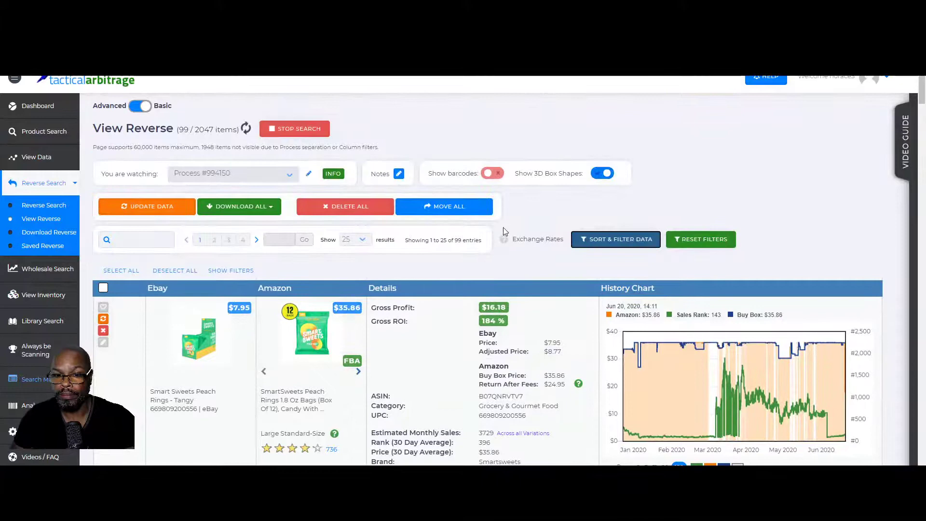
click(631, 236)
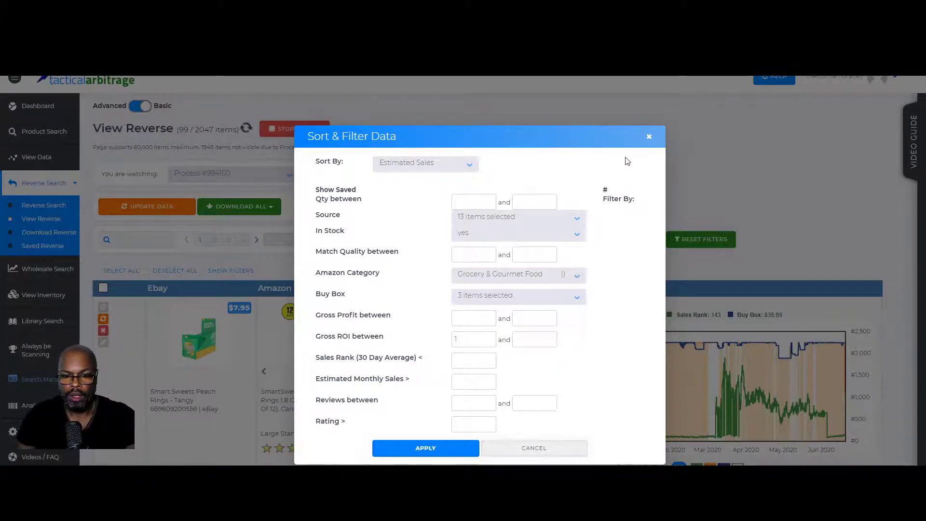
click(648, 137)
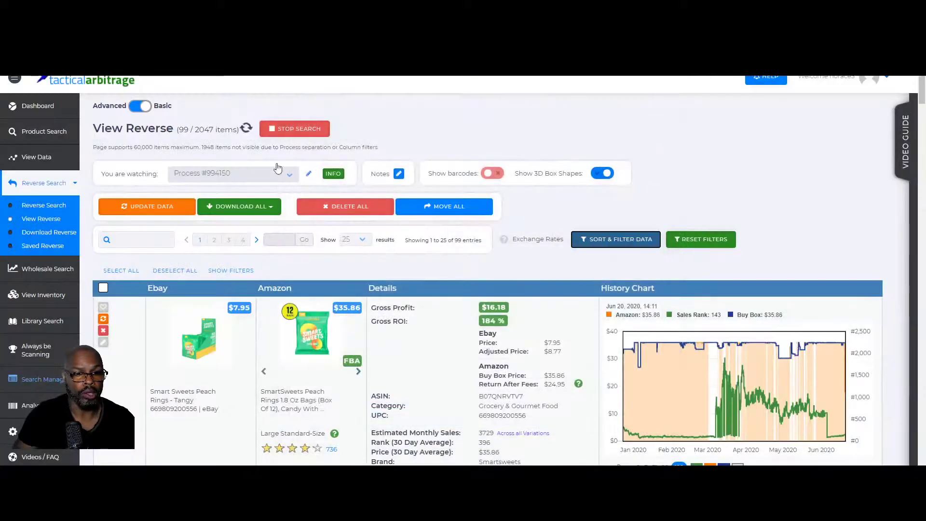
Step: Switch to the Advanced view with the column filters kept, and restrict the Source filter to walmart.com only in the Filter Manager
click(135, 110)
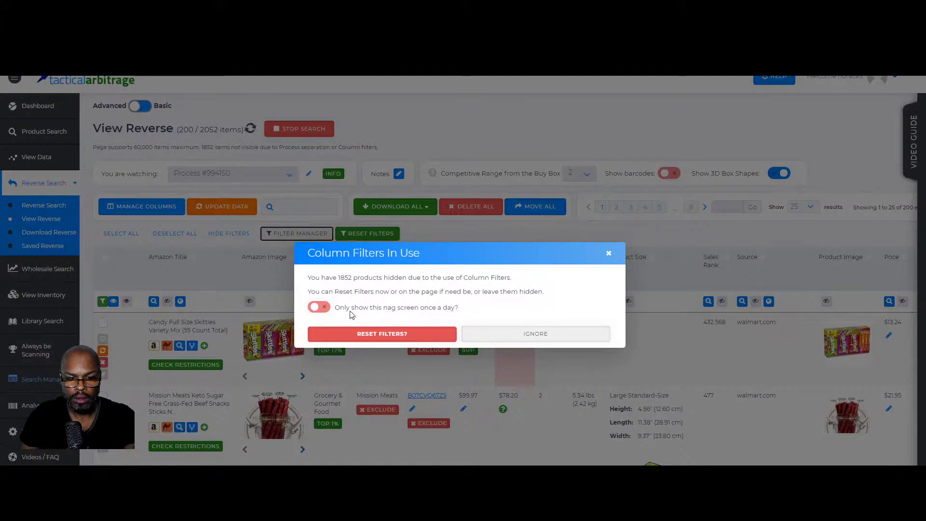
click(507, 333)
click(301, 233)
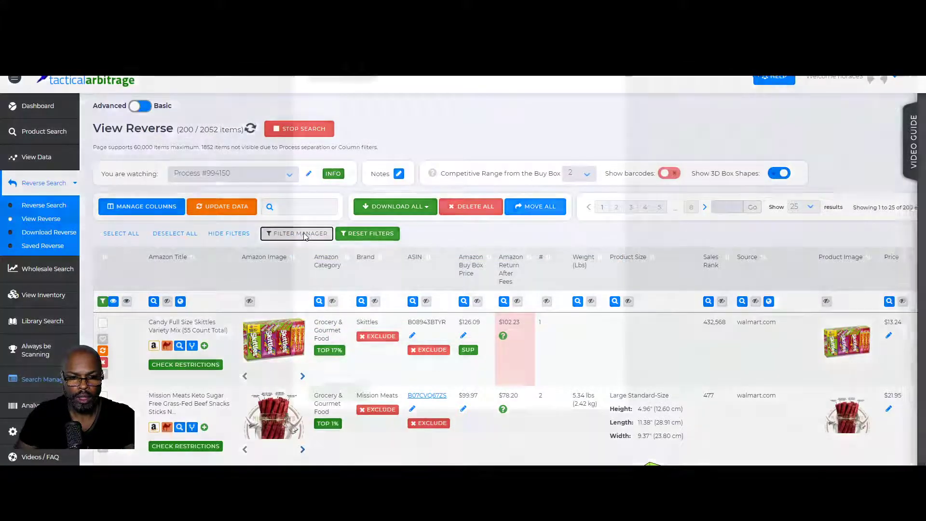
scroll(477, 215, down, 1)
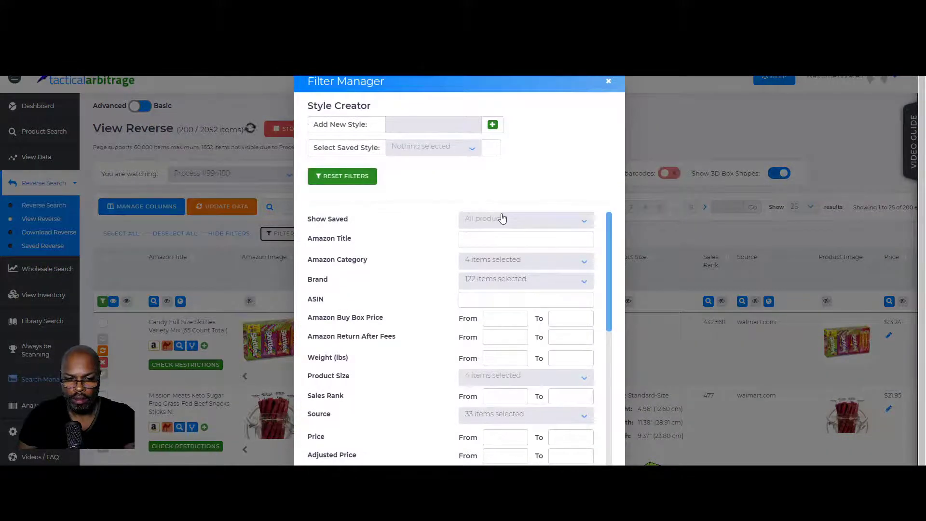
scroll(502, 218, down, 1)
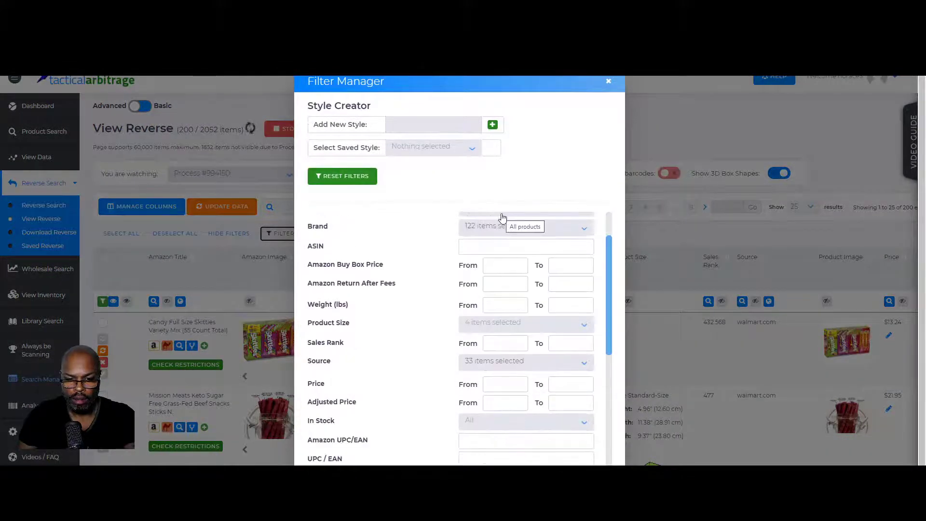
click(534, 366)
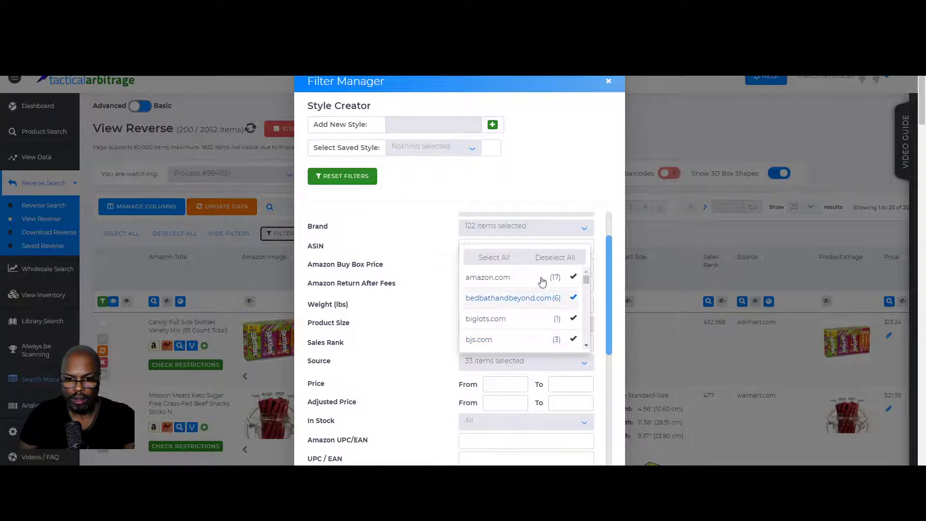
click(555, 257)
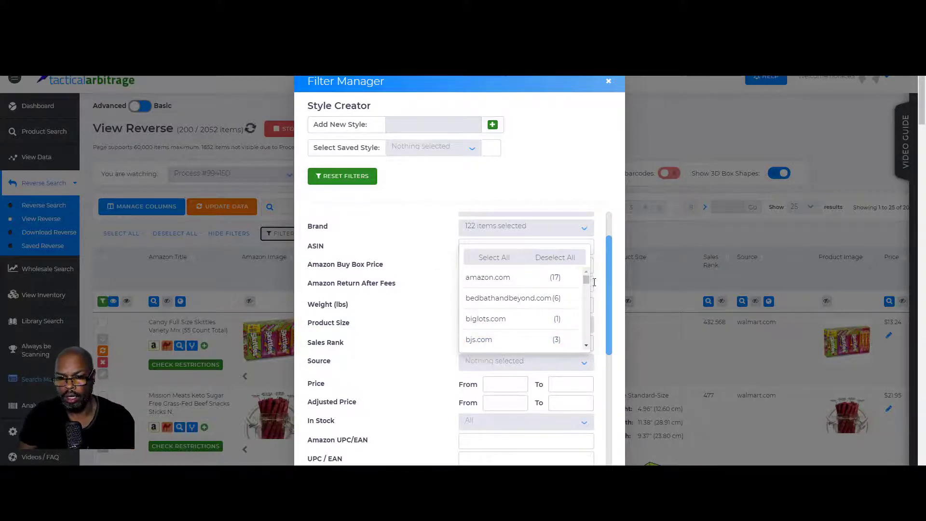
drag(588, 285, 584, 336)
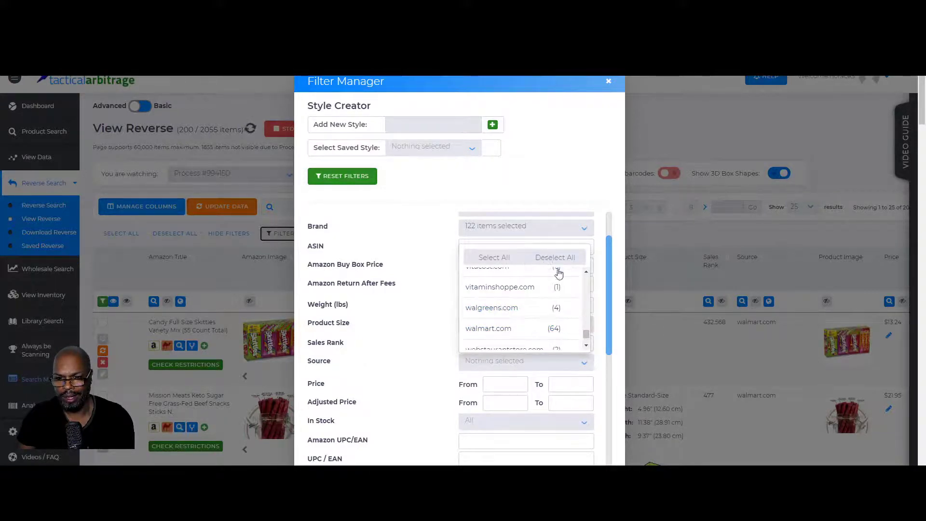
click(568, 330)
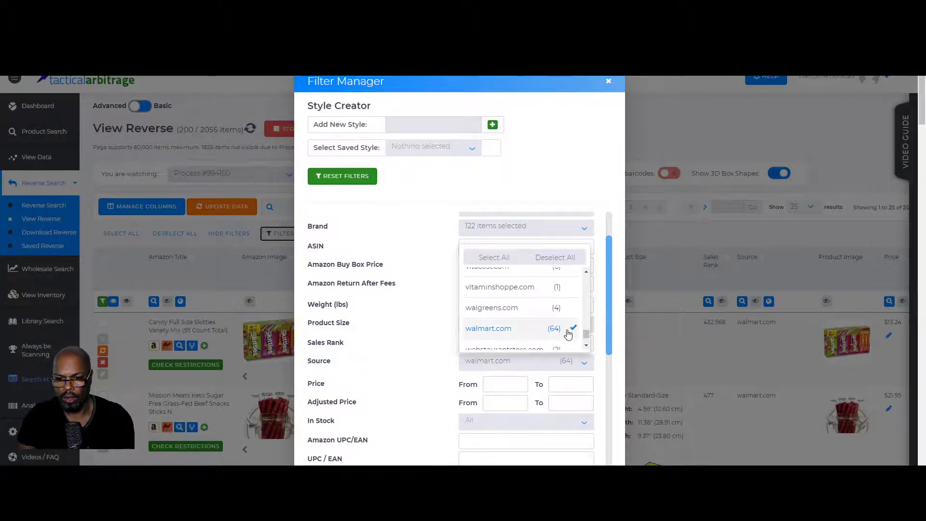
click(416, 345)
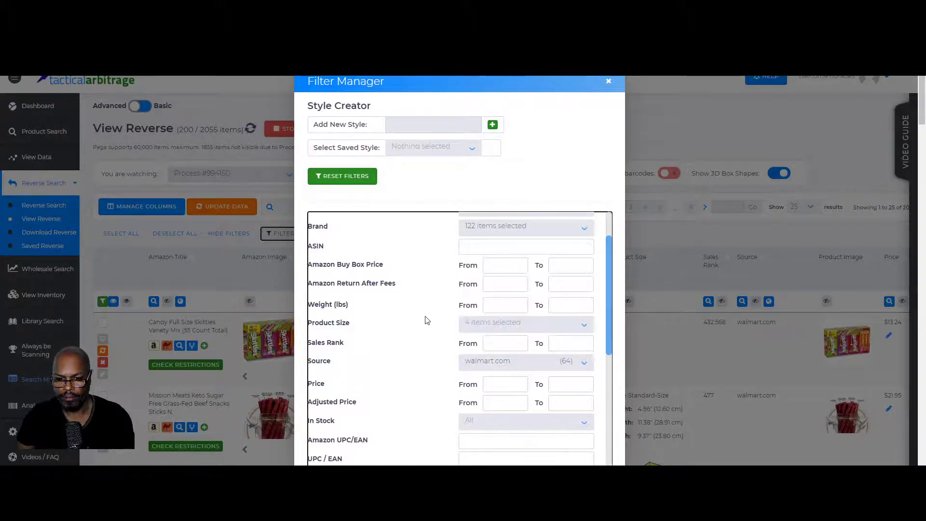
scroll(420, 278, up, 2)
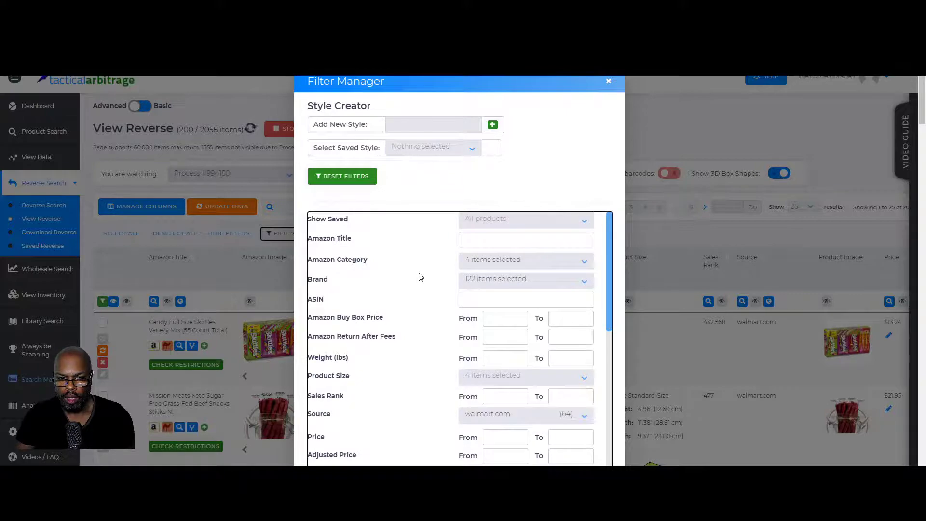
Step: Check the remaining column filters in the Filter Manager, and close it to review the products sourced from walmart.com
scroll(420, 278, down, 8)
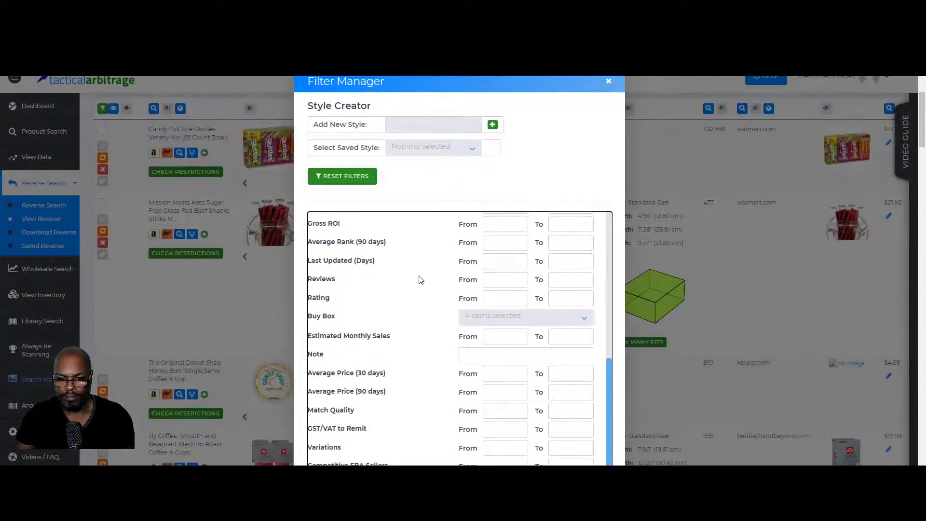
scroll(412, 312, down, 3)
click(608, 81)
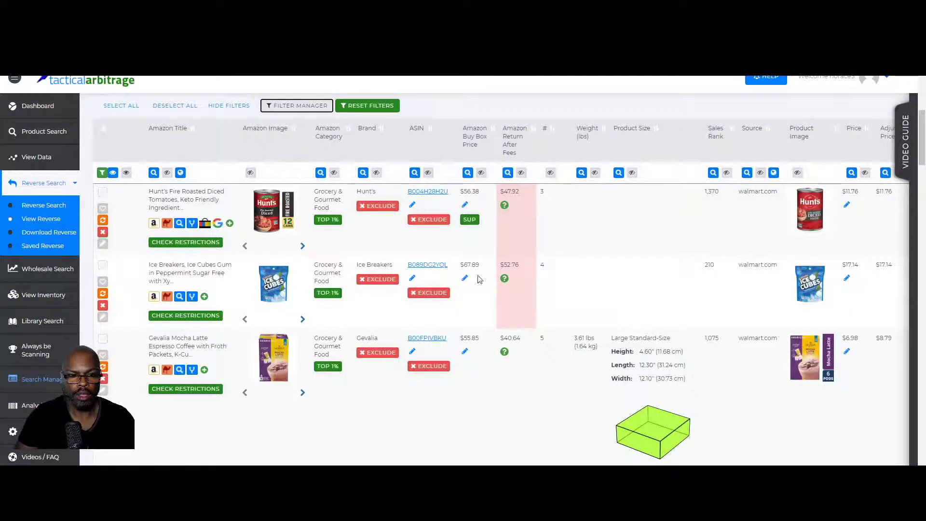
scroll(513, 336, down, 2)
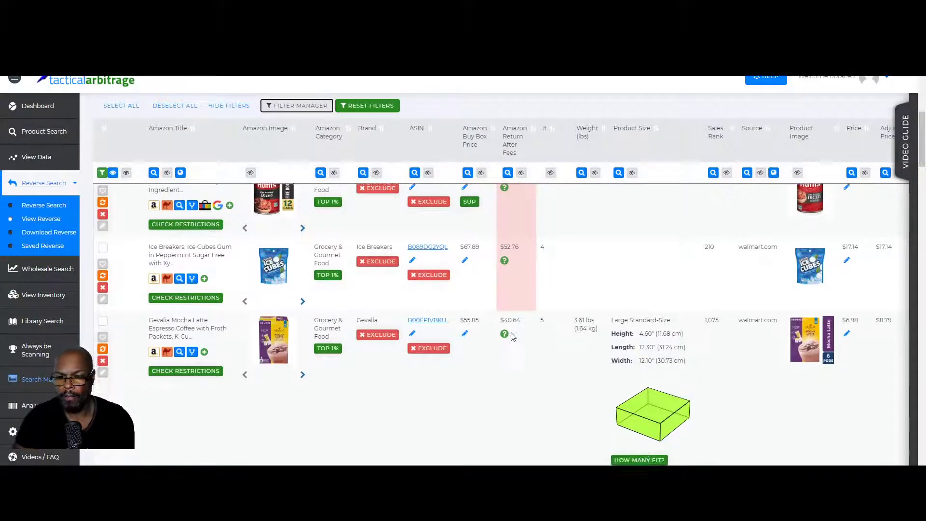
scroll(513, 336, up, 9)
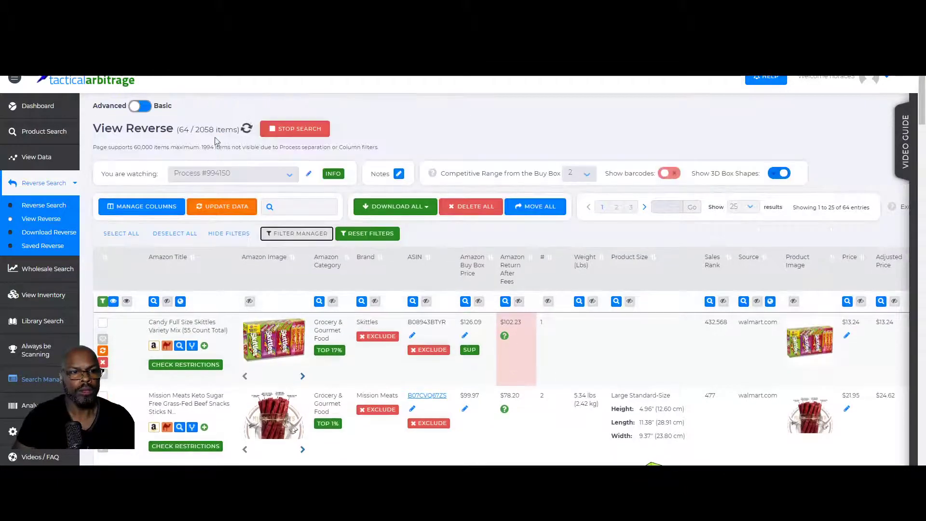
Step: Duplicate the results page in a new browser tab, and set the Basic view's sort order to Added in the sort and filter settings
right_click(222, 21)
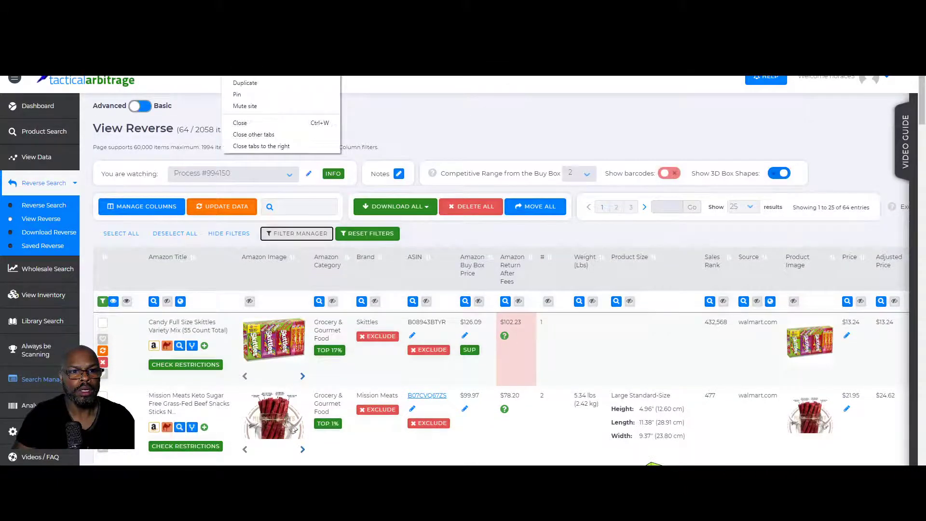
click(245, 83)
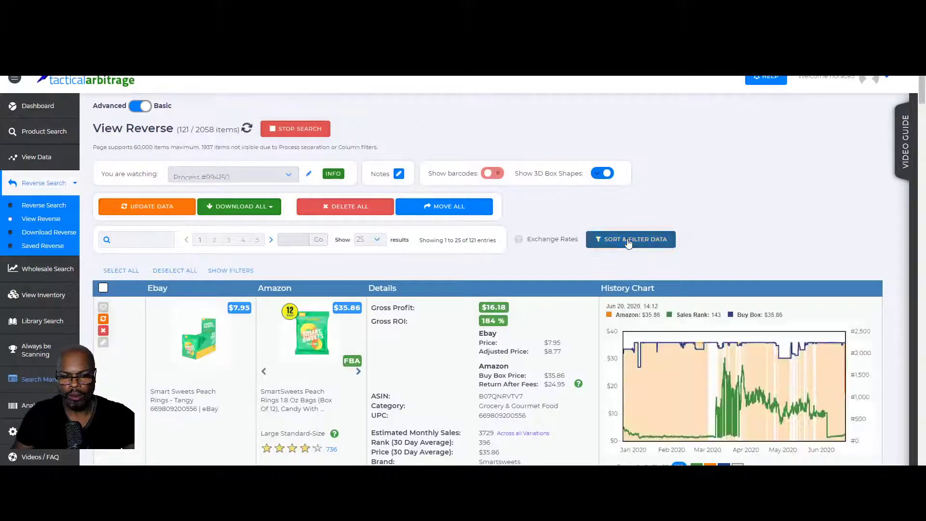
click(628, 240)
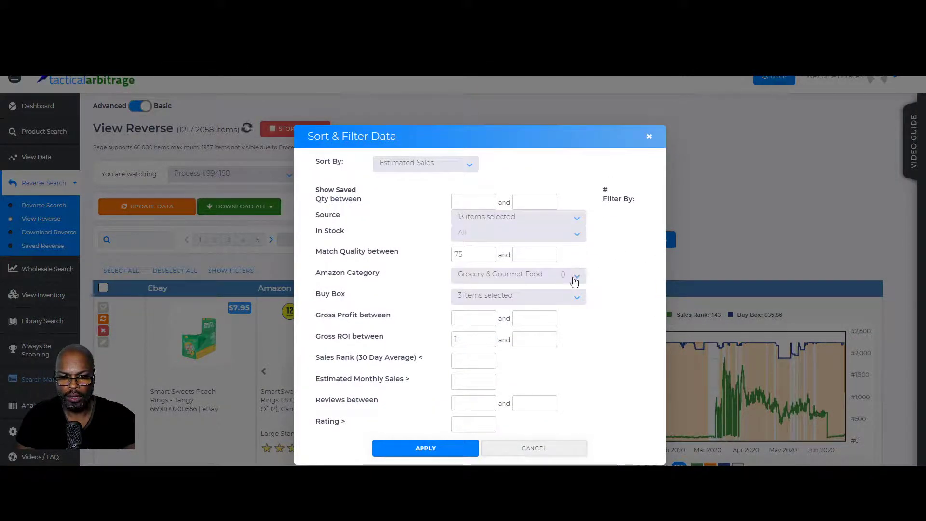
click(466, 167)
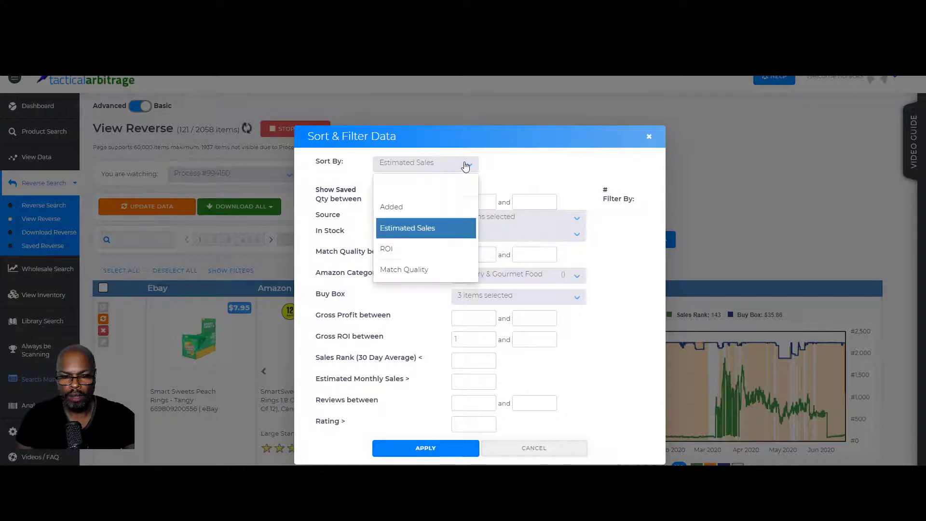
click(443, 208)
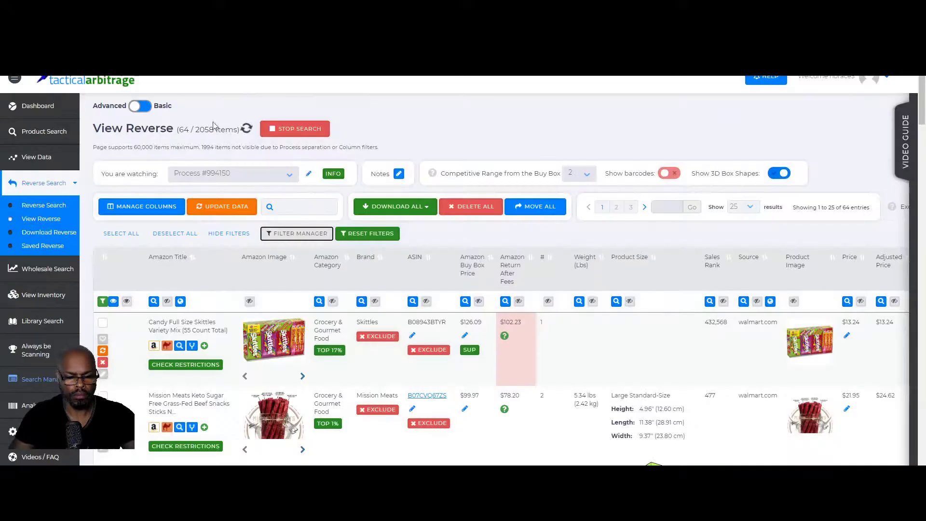
Step: Switch to the YouTube Studio live stream window to check the chat, and return to the Tactical Arbitrage results
mouse_move(296, 519)
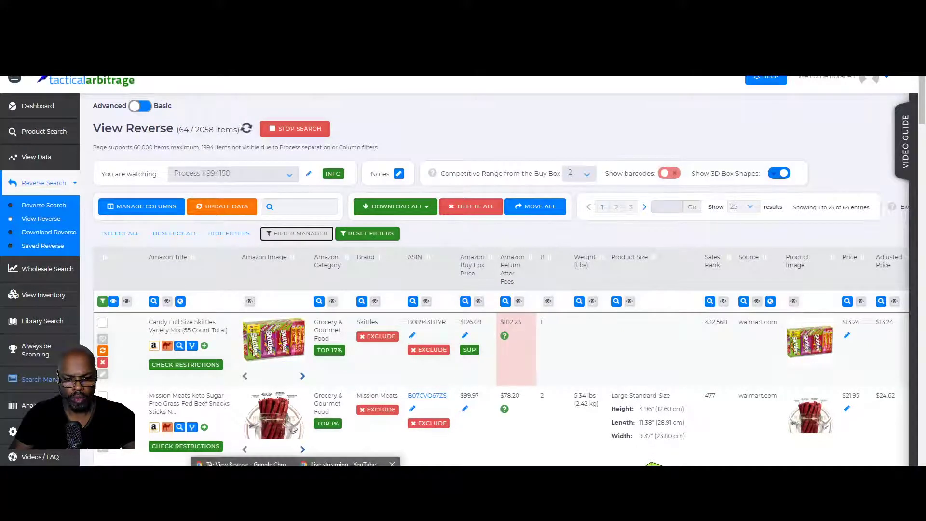
click(337, 463)
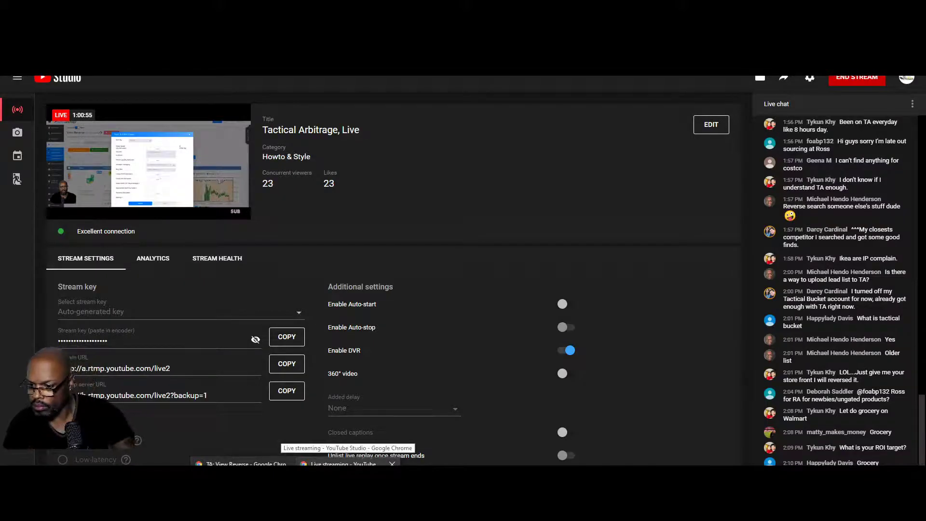
key(alt+Tab)
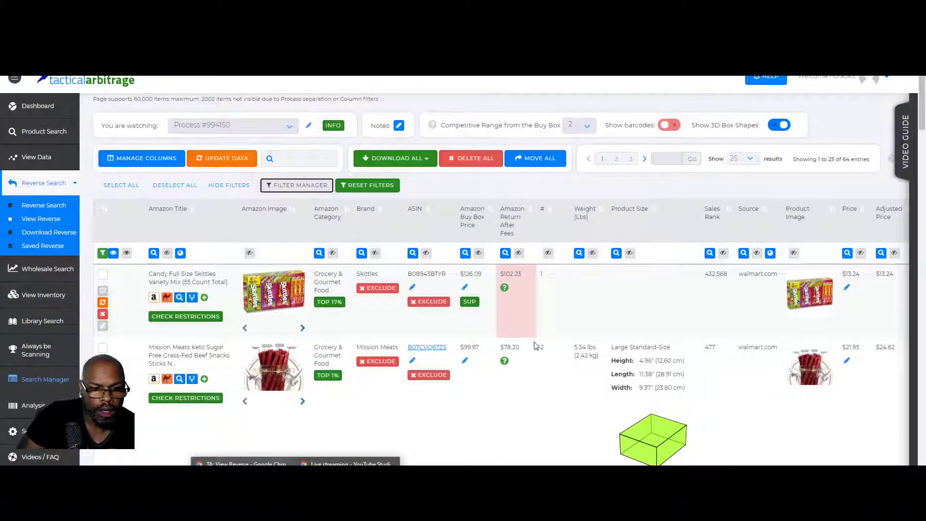
Step: Open the Amazon listing of the Skittles Variety Mix, view its new offers, and return to the reverse search results
mouse_move(269, 309)
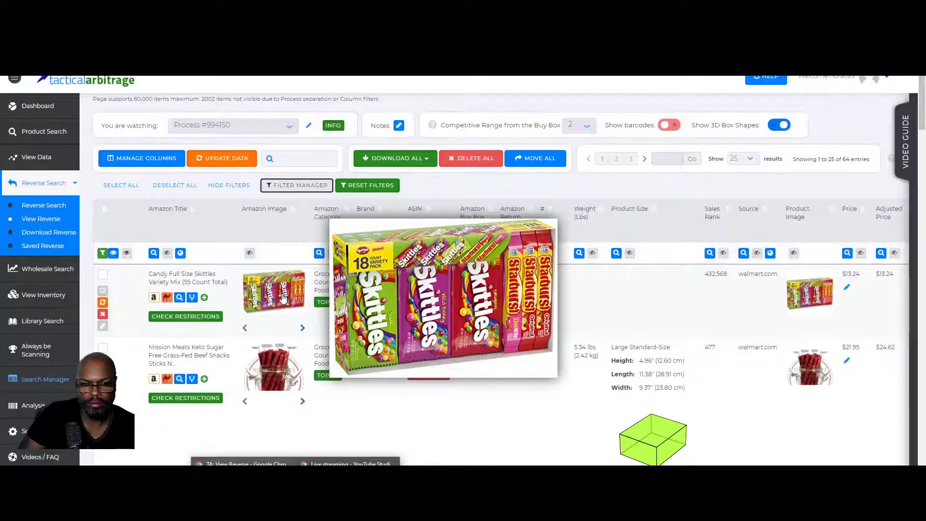
click(284, 299)
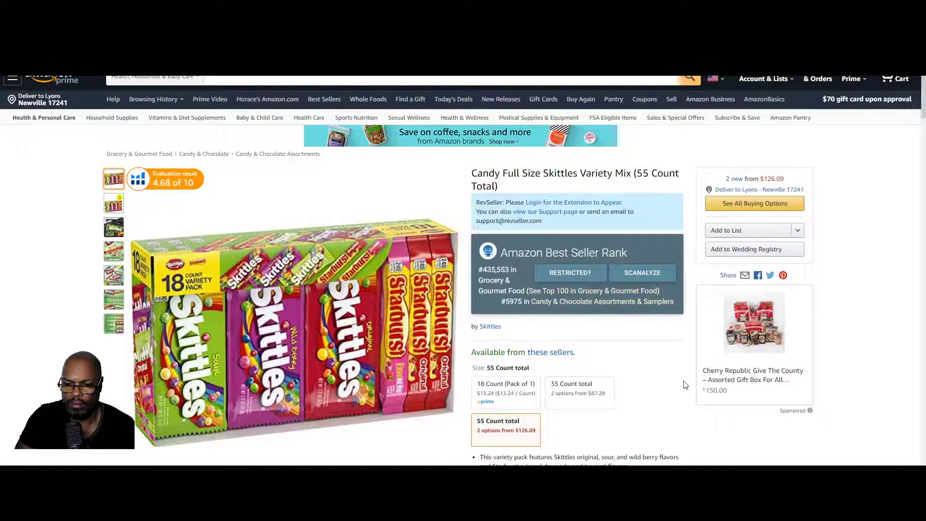
scroll(685, 384, down, 1)
scroll(685, 384, down, 1)
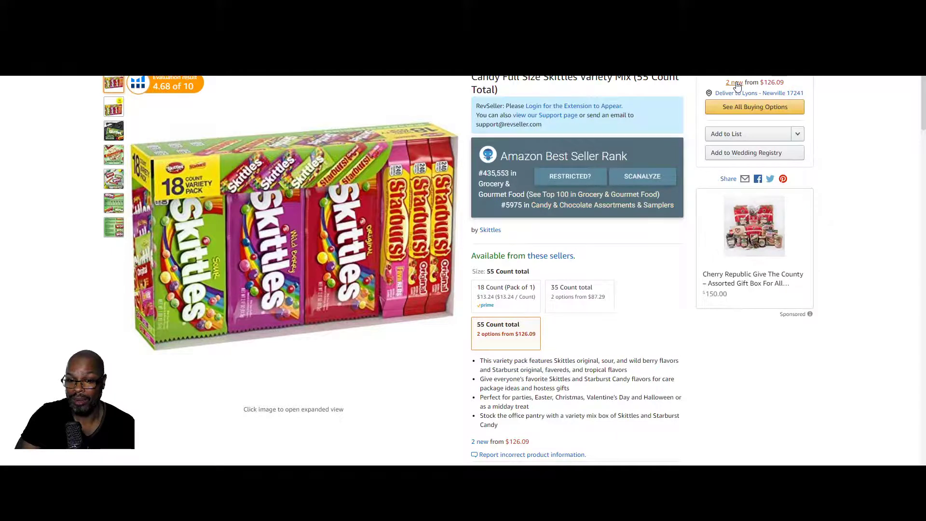
click(734, 83)
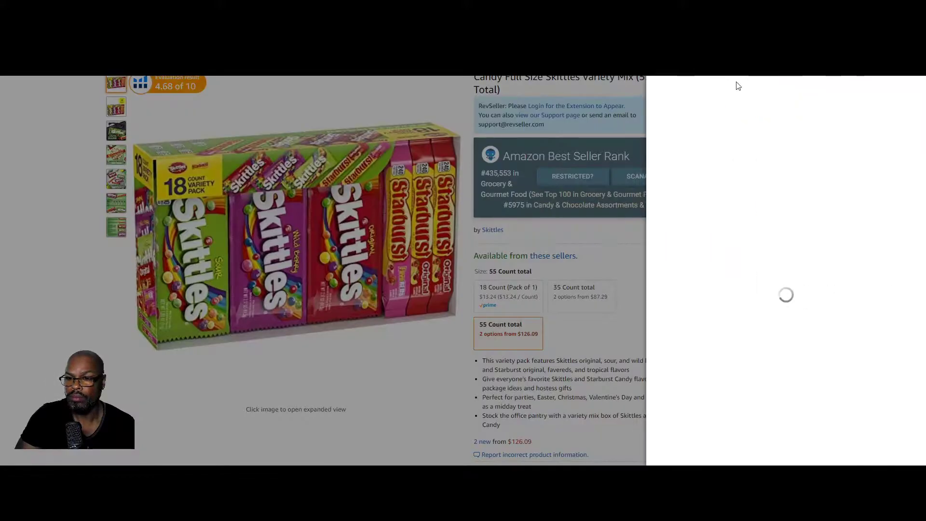
click(638, 78)
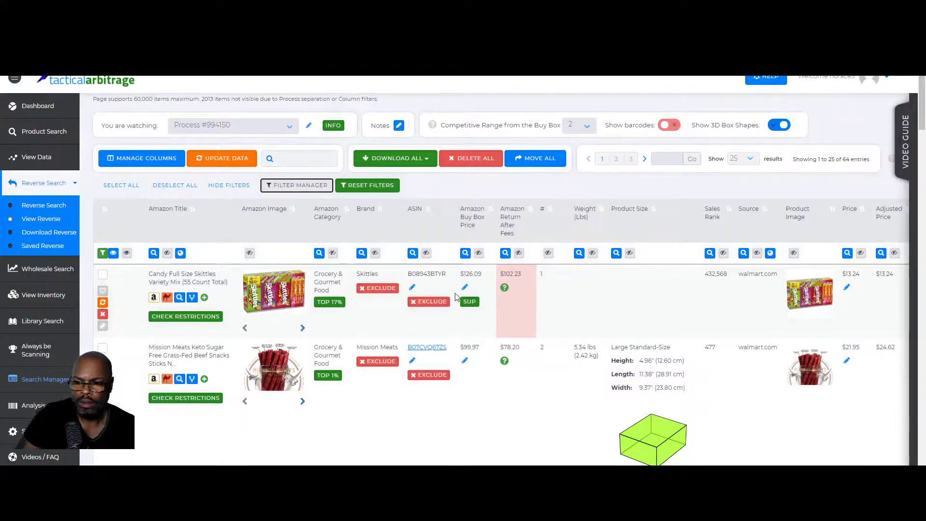
Step: Check the Amazon listing of the Gevalia Mocha Latte Espresso Coffee for its pack size and price, and return to the results
mouse_move(804, 293)
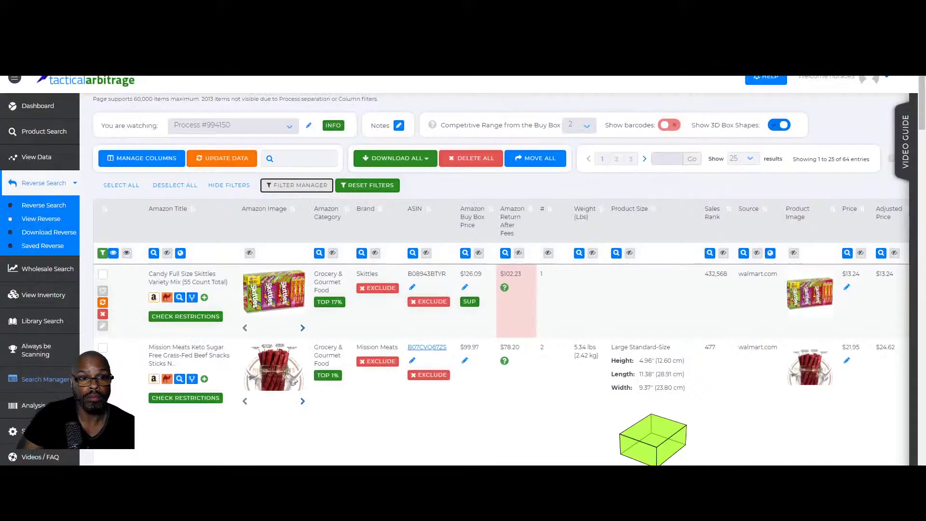
scroll(325, 324, down, 5)
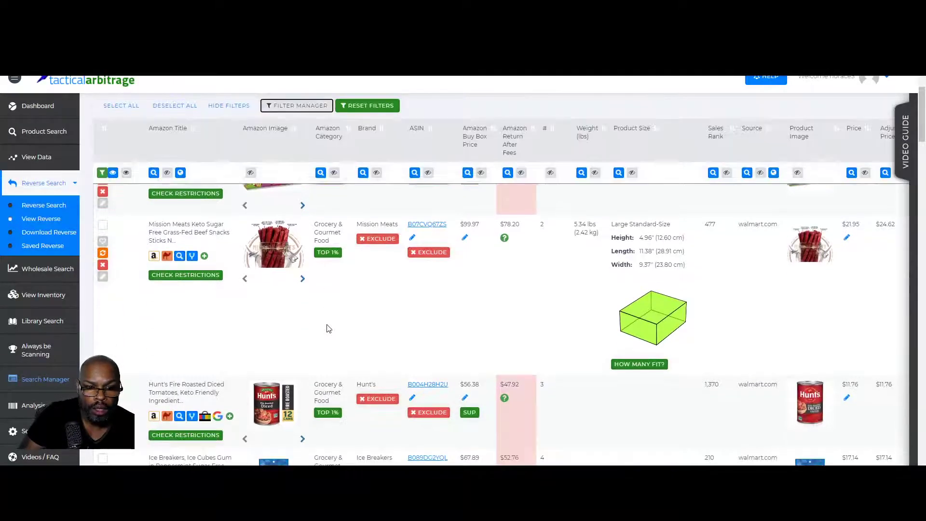
scroll(327, 329, down, 3)
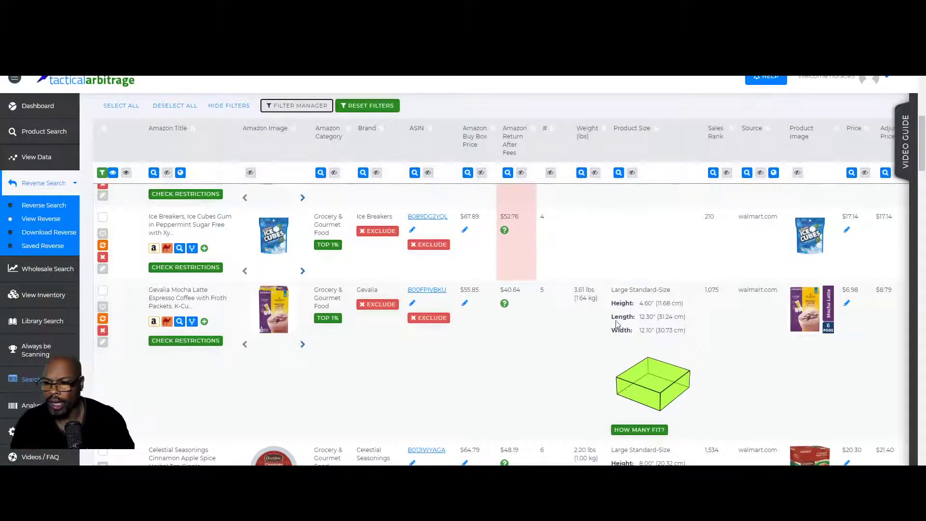
mouse_move(813, 310)
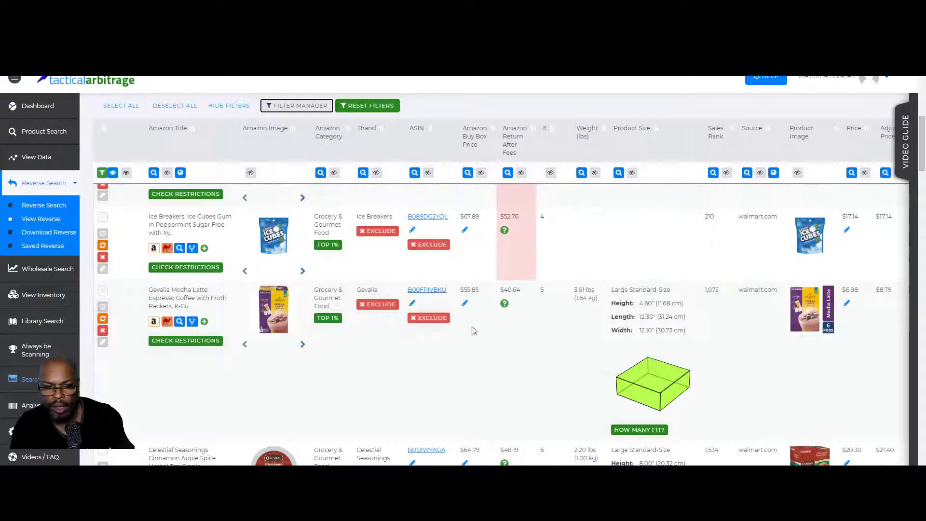
mouse_move(272, 327)
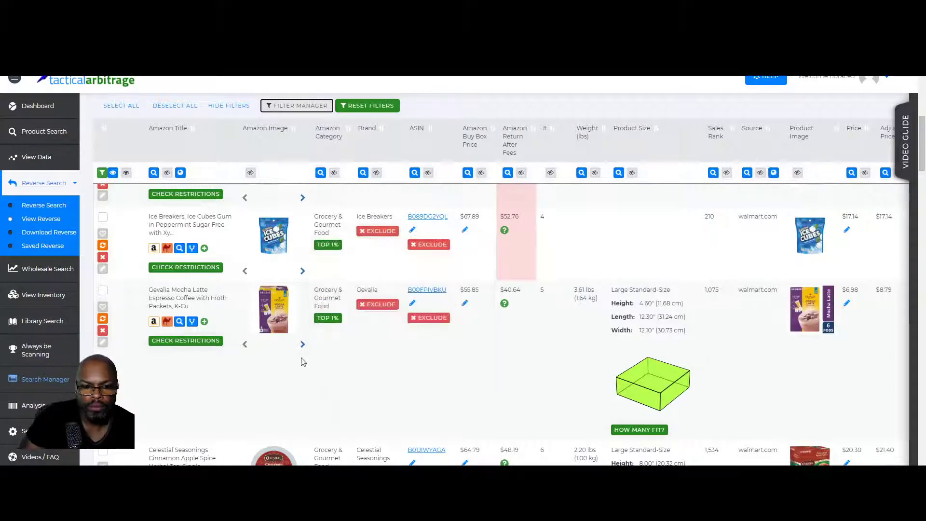
click(180, 300)
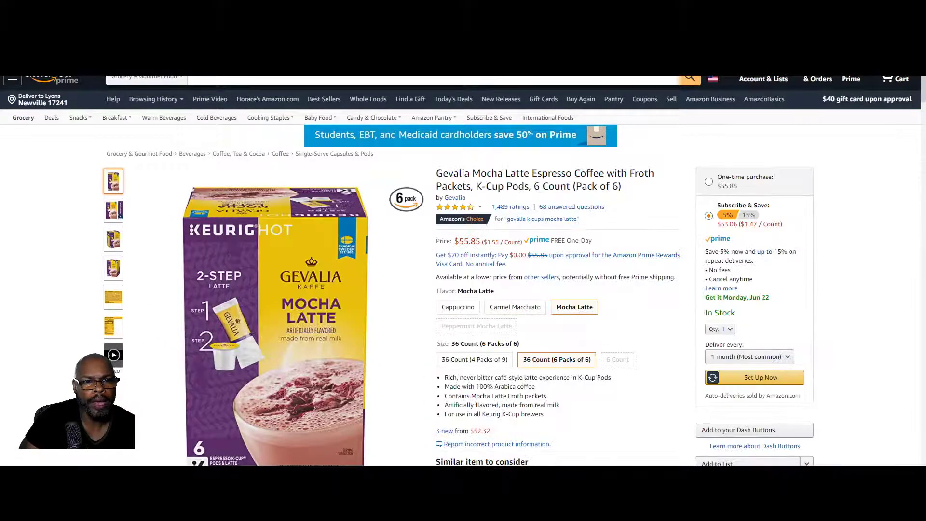
key(ctrl+shift+Tab)
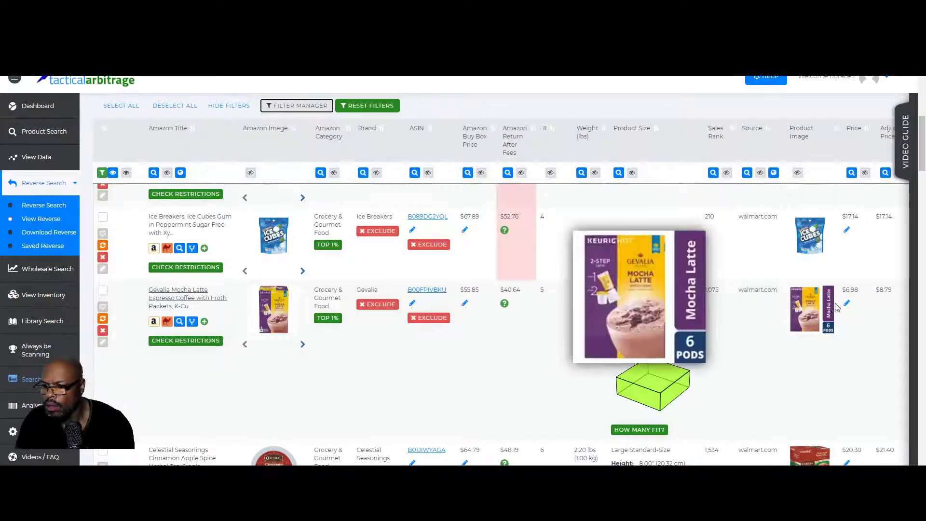
Step: Check the Walmart source page of the Gevalia Mocha Latte for pack size and availability, and return to the results
click(817, 307)
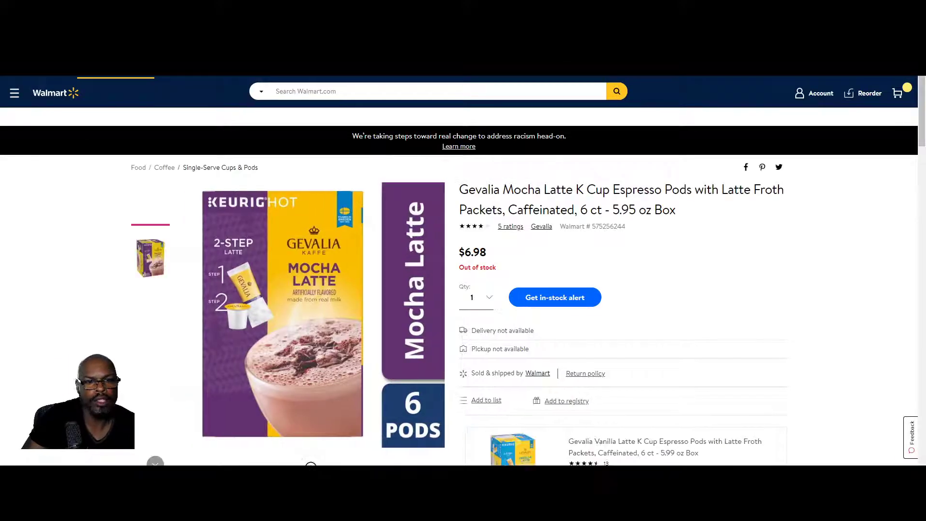
key(ctrl+shift+Tab)
key(ctrl+shift+Tab)
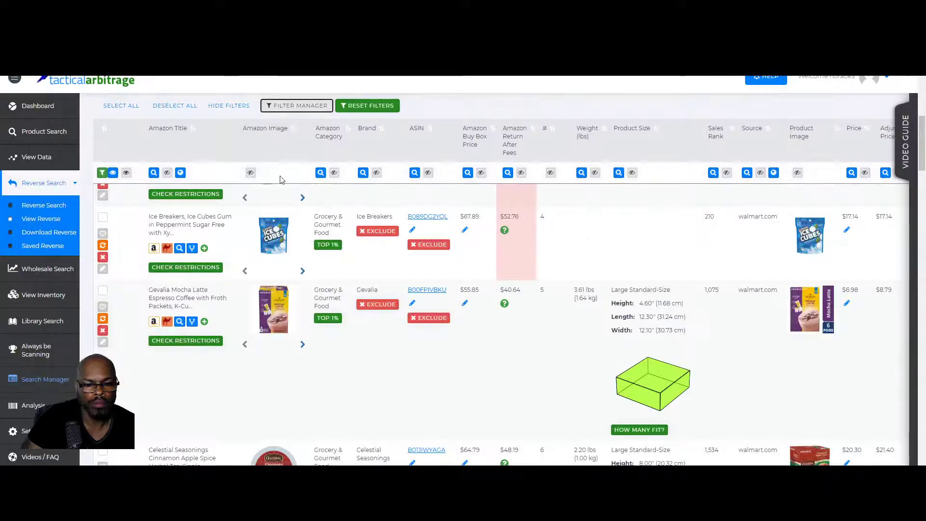
Step: Examine the further walmart.com products in the list, comparing Amazon and source images, prices, sales ranks and sizes
scroll(376, 320, down, 6)
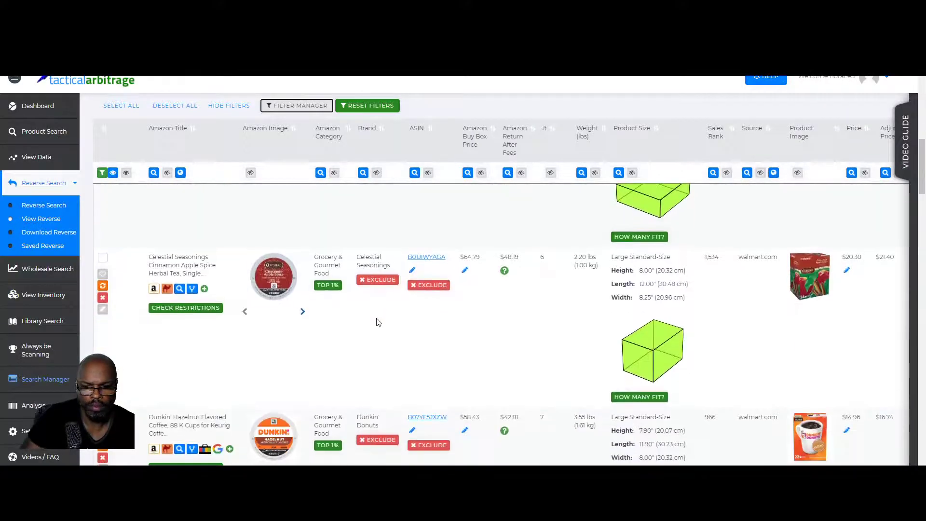
scroll(389, 343, down, 2)
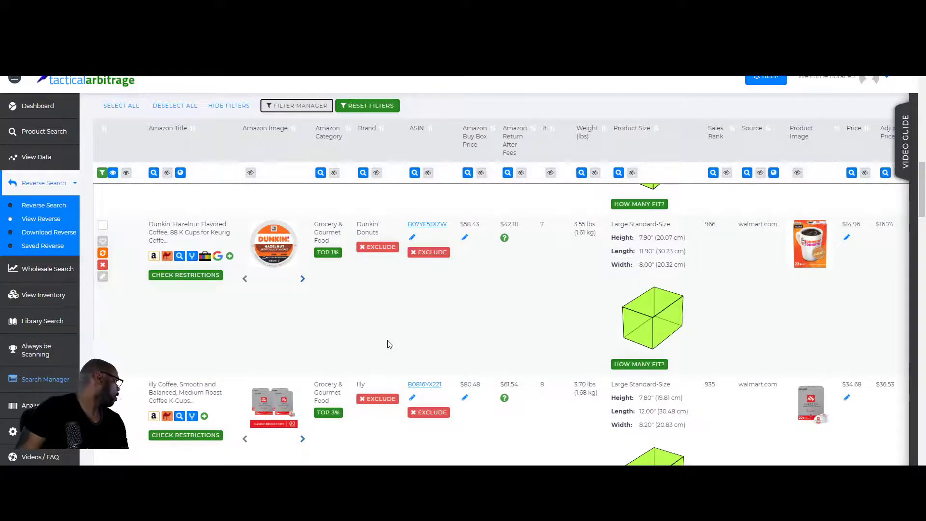
scroll(389, 346, down, 3)
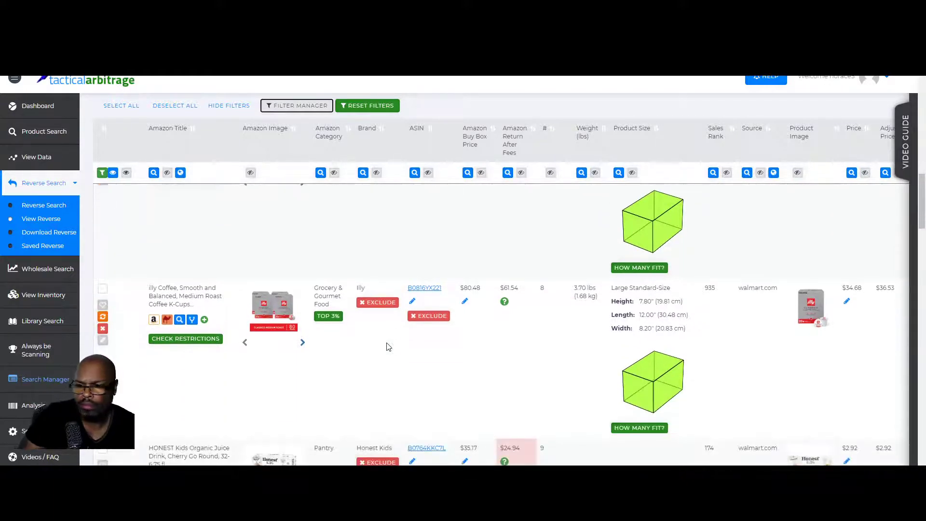
scroll(389, 346, down, 7)
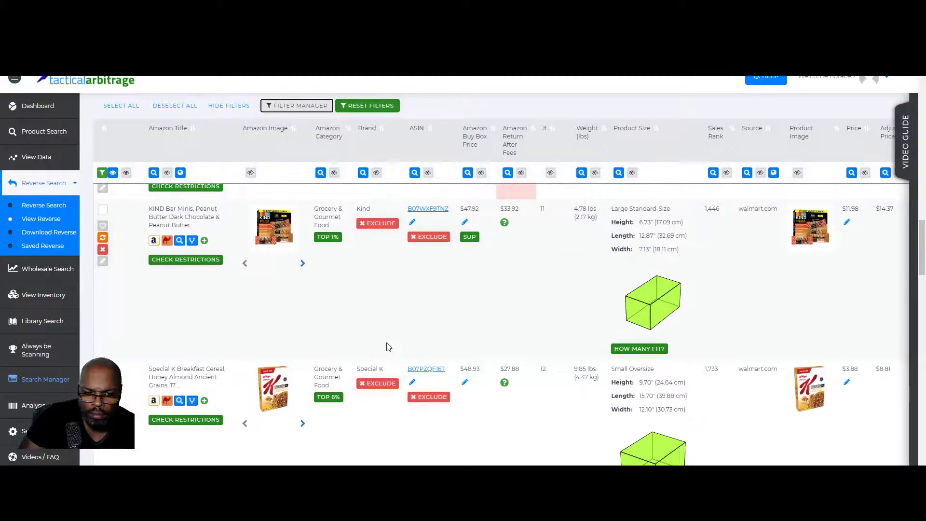
scroll(389, 347, up, 1)
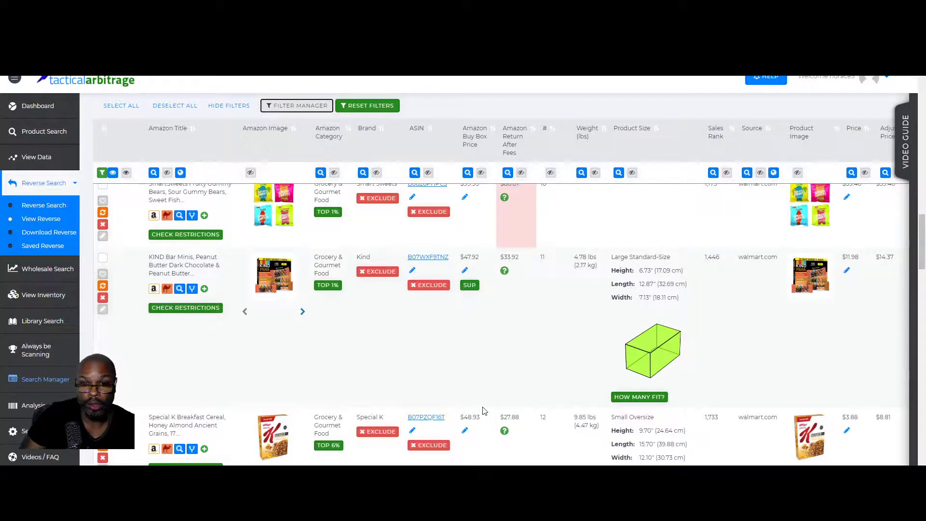
scroll(326, 374, down, 4)
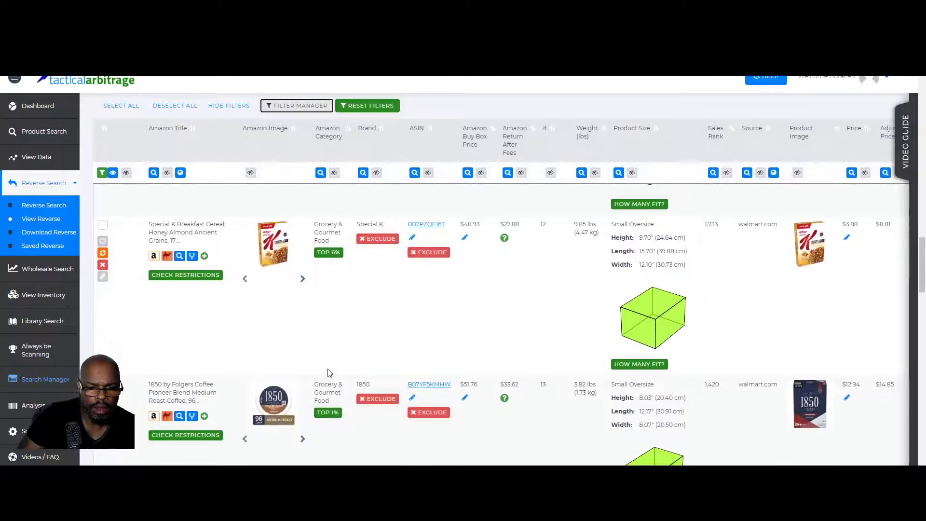
scroll(327, 373, down, 4)
scroll(328, 370, down, 2)
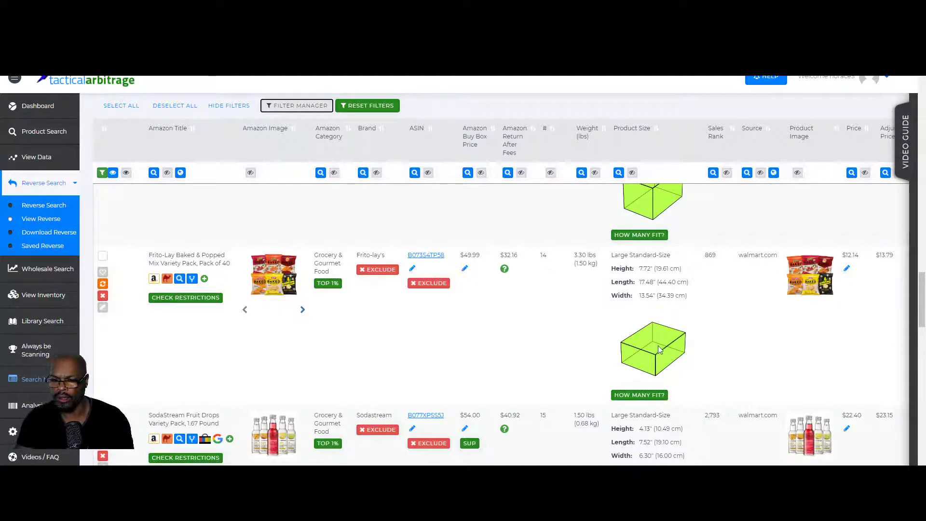
scroll(314, 306, down, 5)
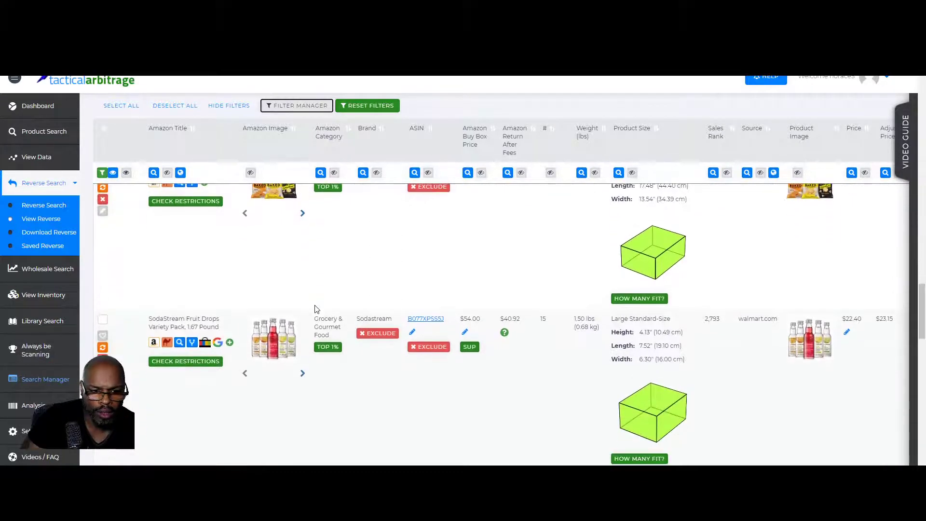
scroll(316, 309, down, 2)
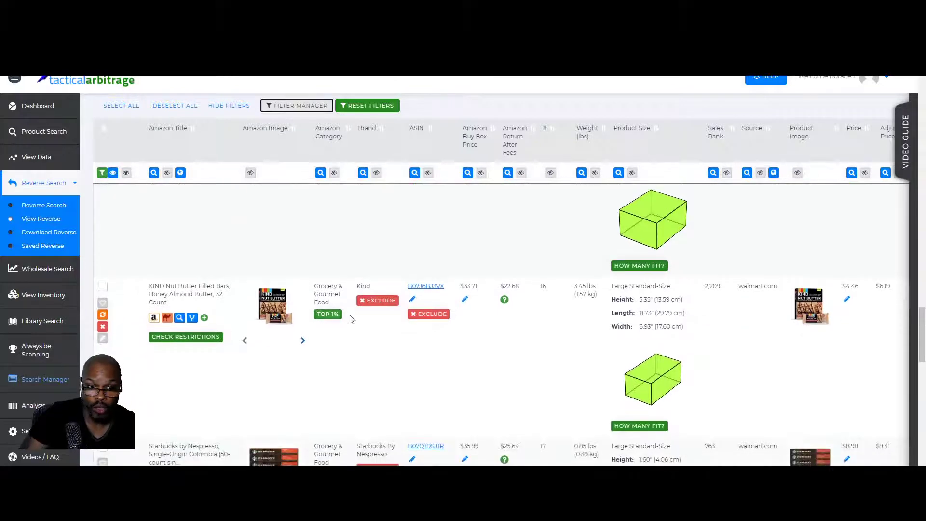
Step: Look through the next walmart.com products, check the Walmart page of the Gevalia Vanilla Flavored Ground Coffee, and return to the results
scroll(394, 326, down, 2)
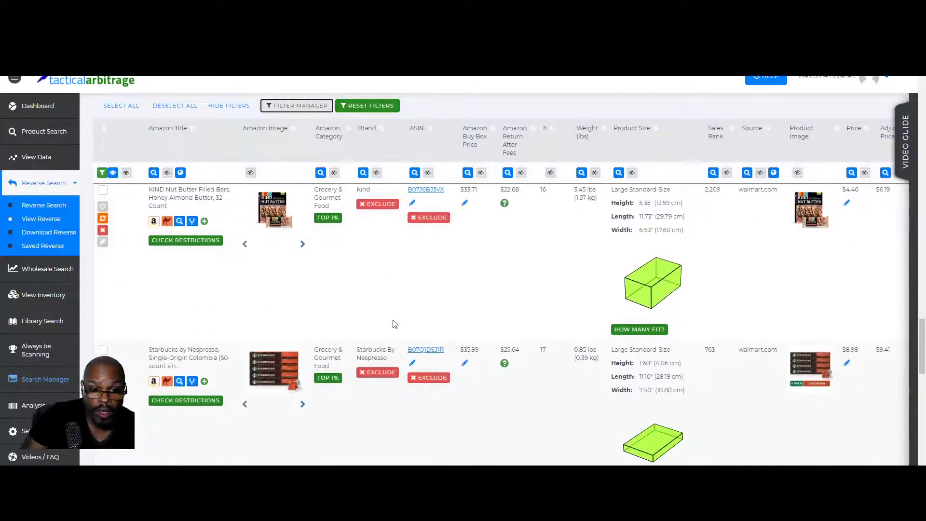
scroll(355, 313, down, 1)
scroll(354, 312, down, 2)
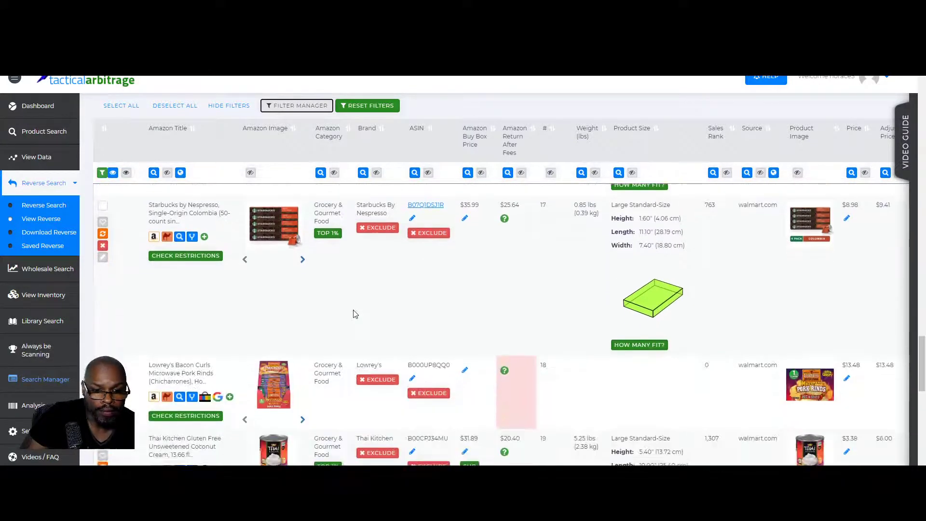
scroll(356, 315, down, 2)
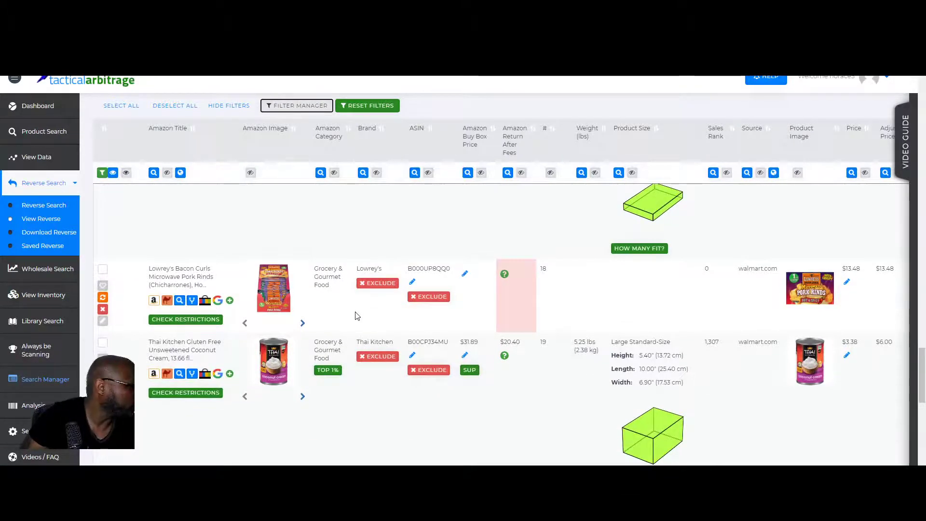
scroll(357, 315, down, 4)
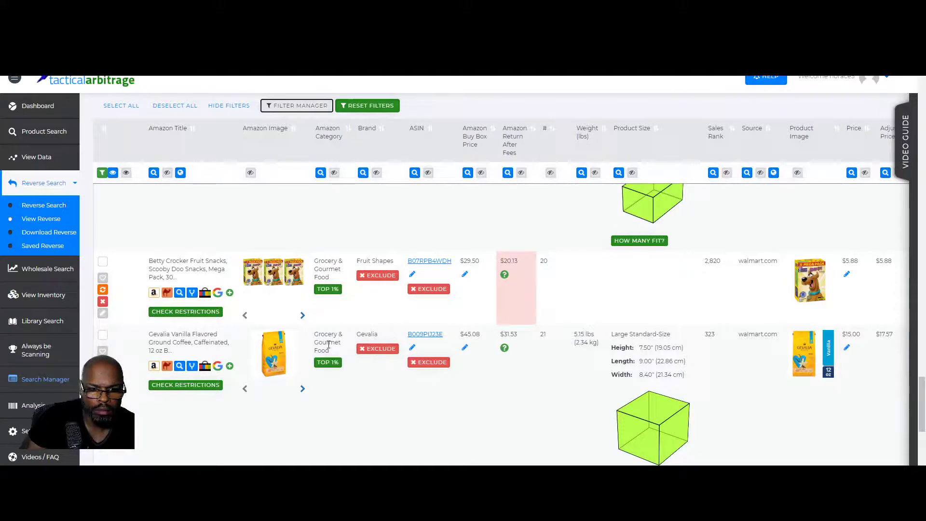
click(806, 352)
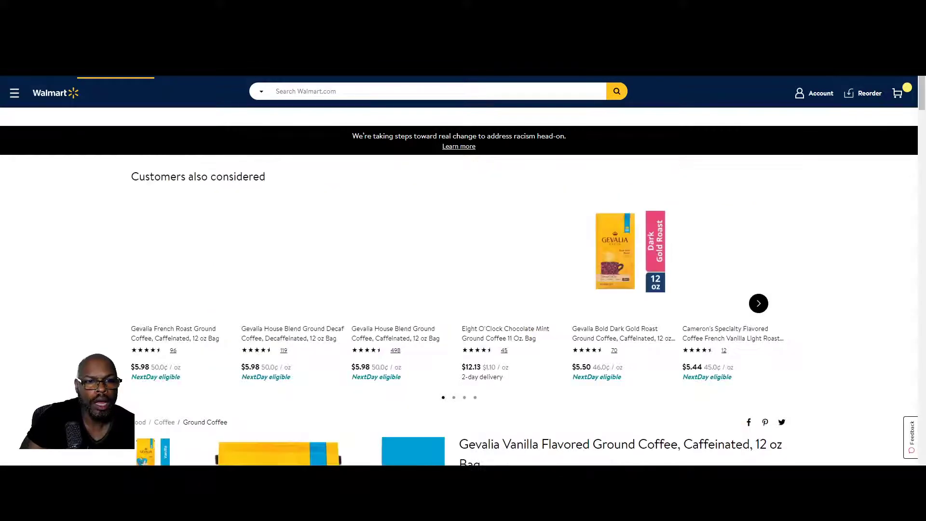
key(ctrl+w)
Step: Examine the remaining products on this results page and move on to page 2 of the results
scroll(234, 236, down, 3)
scroll(270, 263, down, 1)
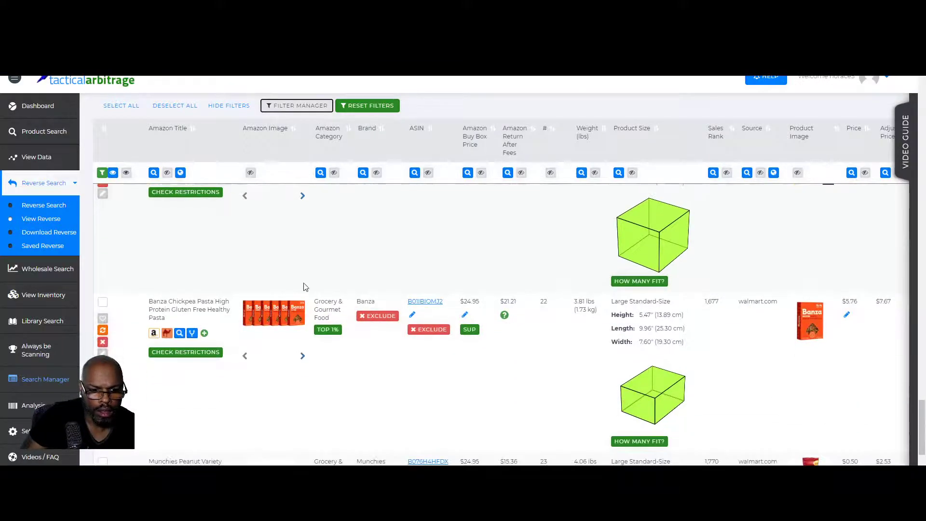
scroll(305, 289, down, 3)
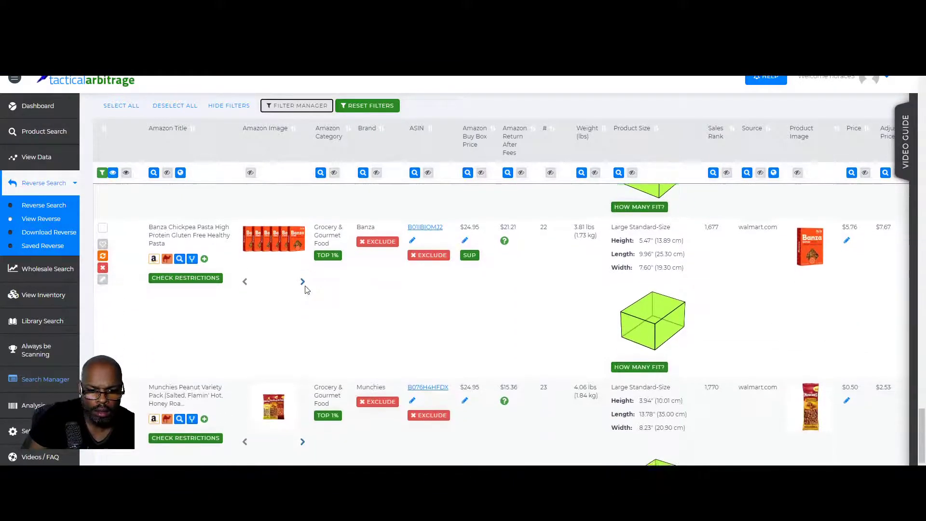
scroll(305, 289, down, 3)
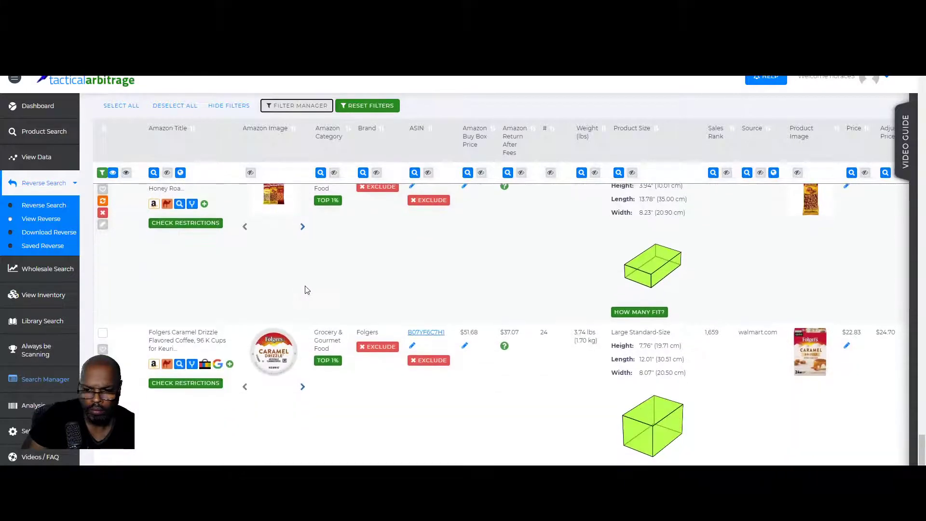
scroll(307, 291, down, 4)
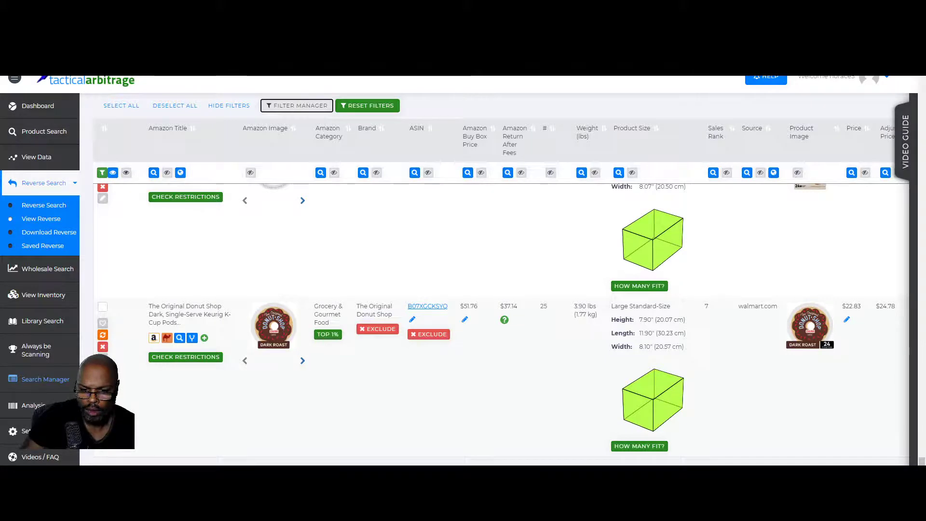
key(Home)
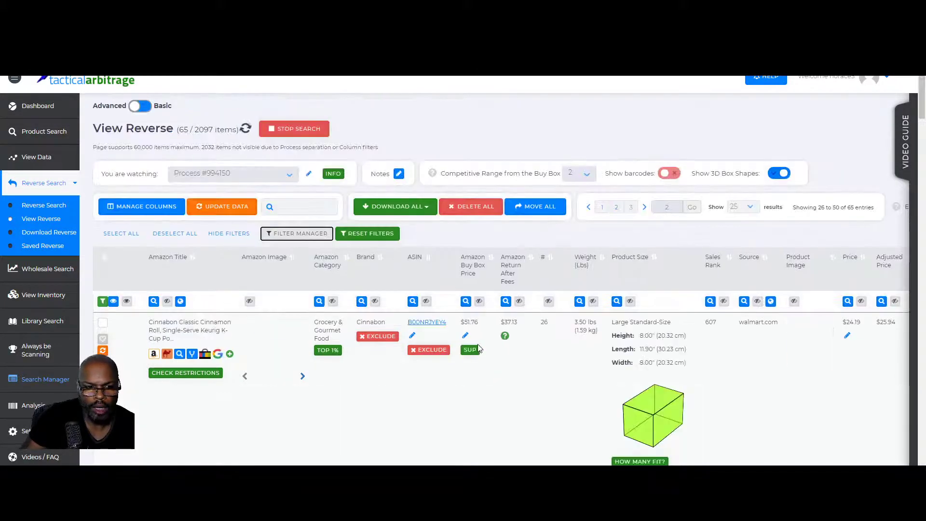
Step: Compare the Amazon and source images of the Starbucks French Roast coffee, check its Walmart page for size and availability, and return to the results
scroll(487, 376, down, 4)
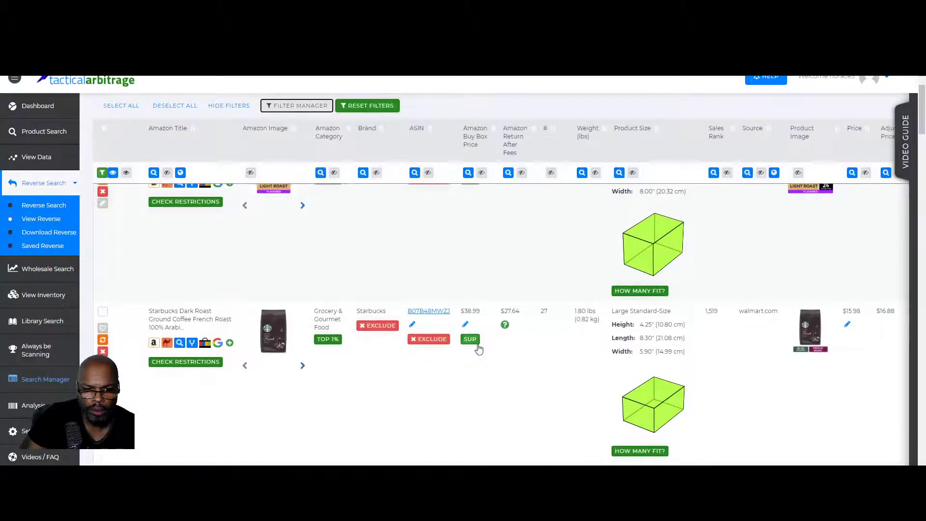
mouse_move(273, 336)
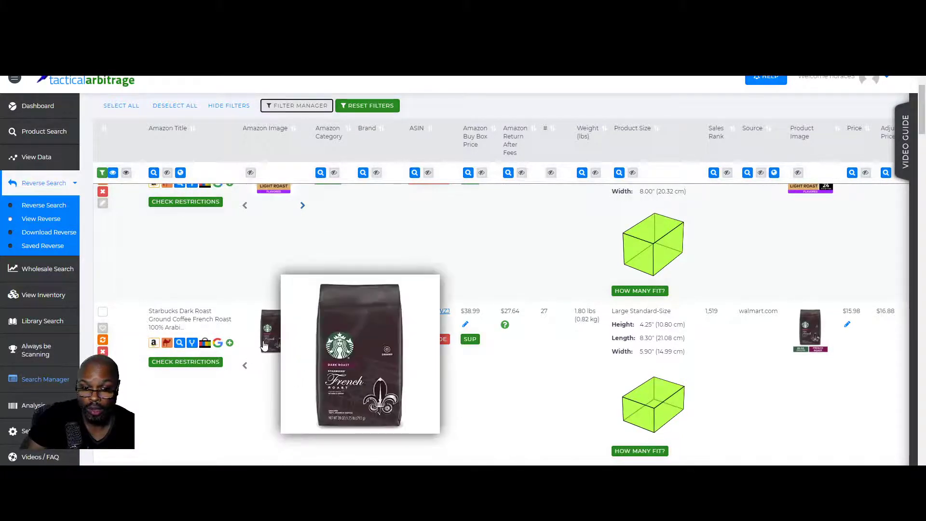
mouse_move(821, 342)
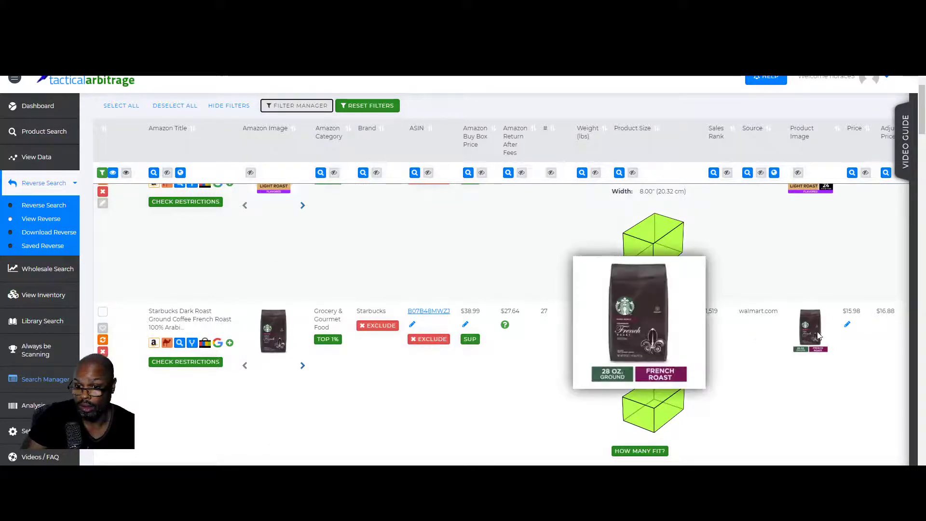
click(818, 335)
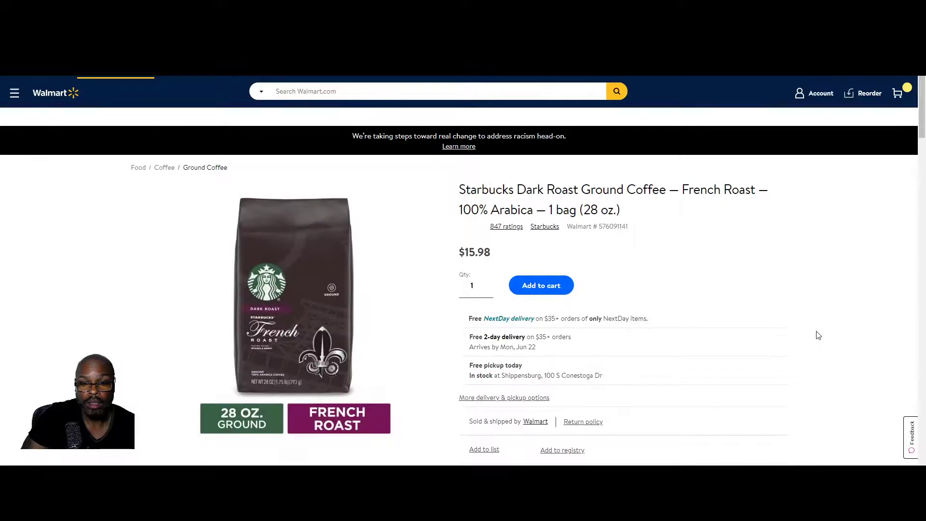
key(ctrl+w)
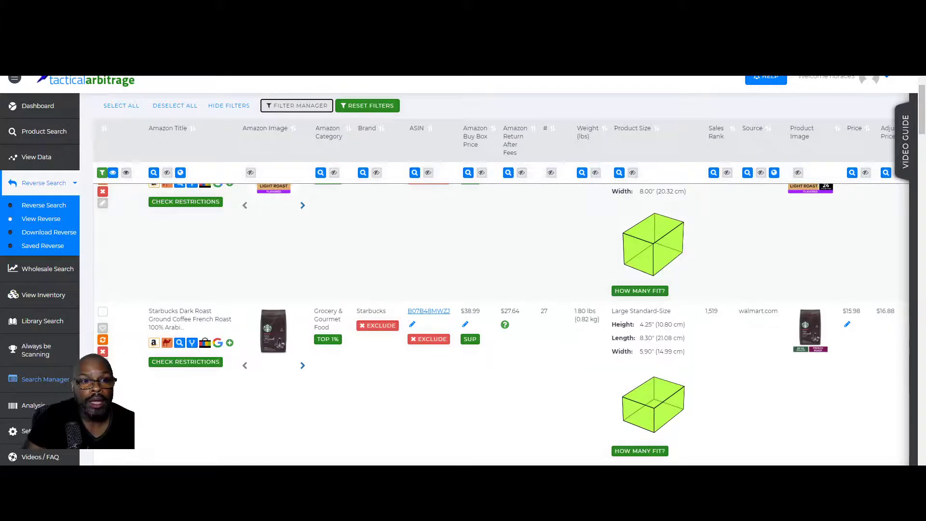
key(ctrl+Tab)
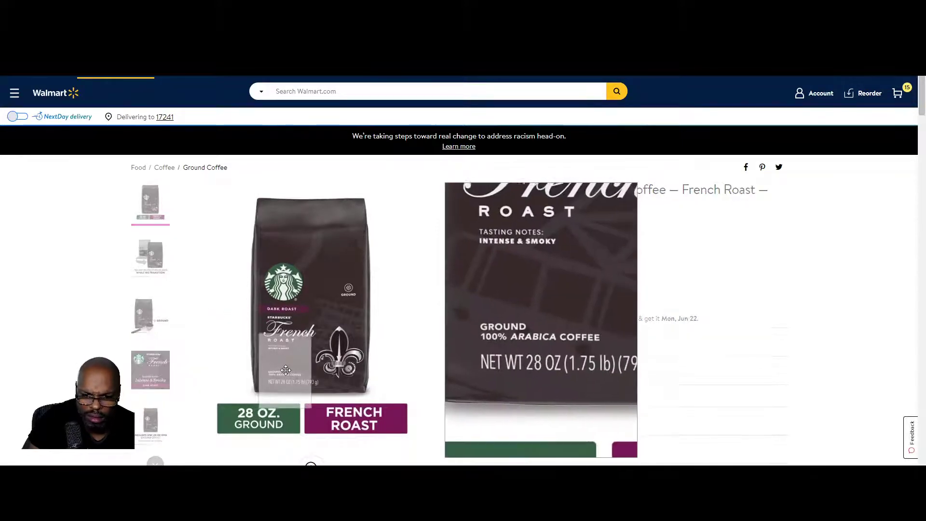
click(207, 9)
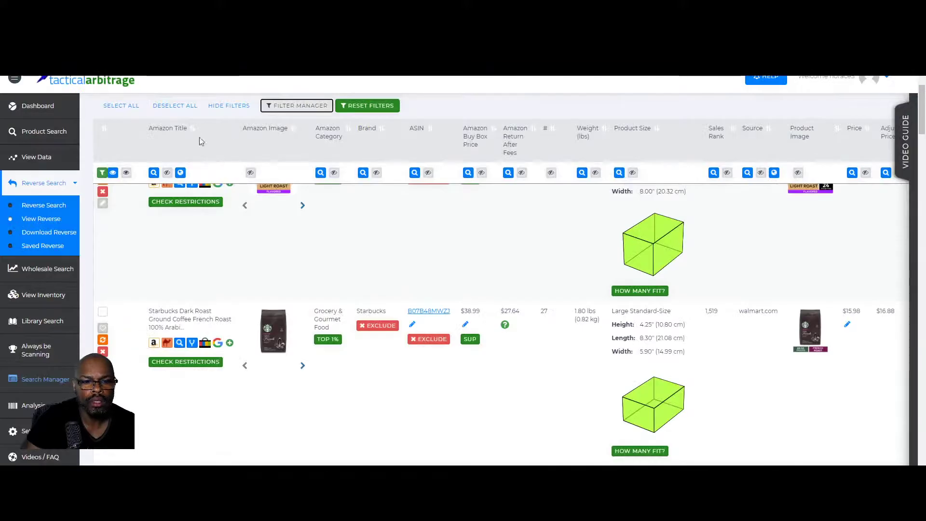
Step: Open the Amazon listing of the Starbucks French Roast coffee, review its new offers and the offer filter options, and close the offer list
click(186, 321)
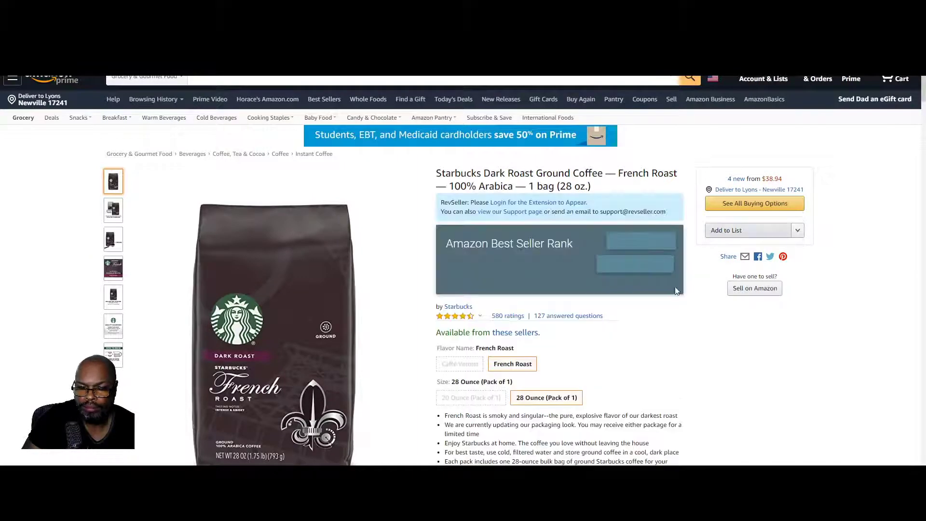
click(737, 179)
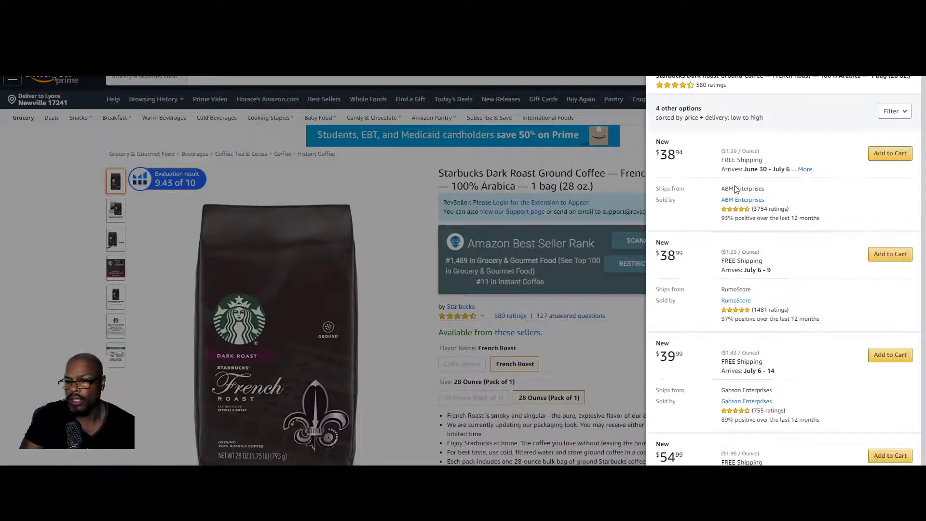
click(901, 113)
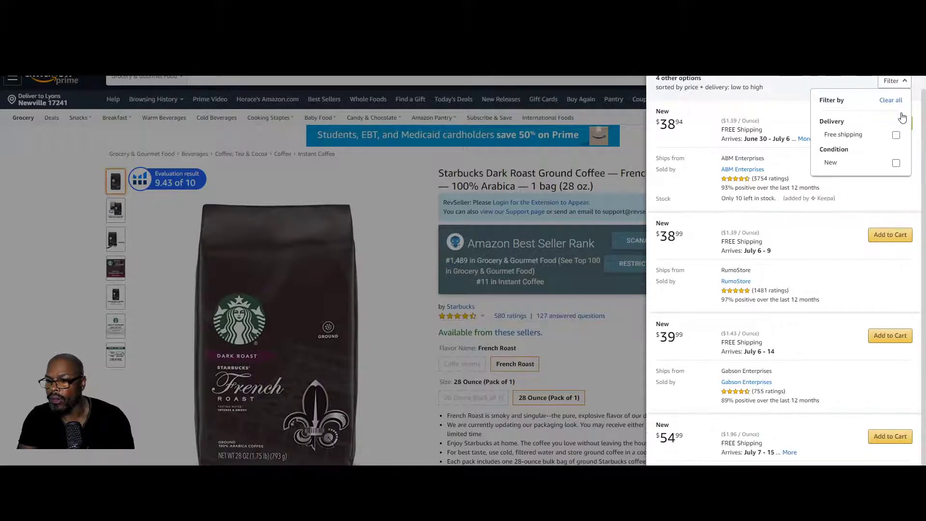
click(864, 87)
click(889, 83)
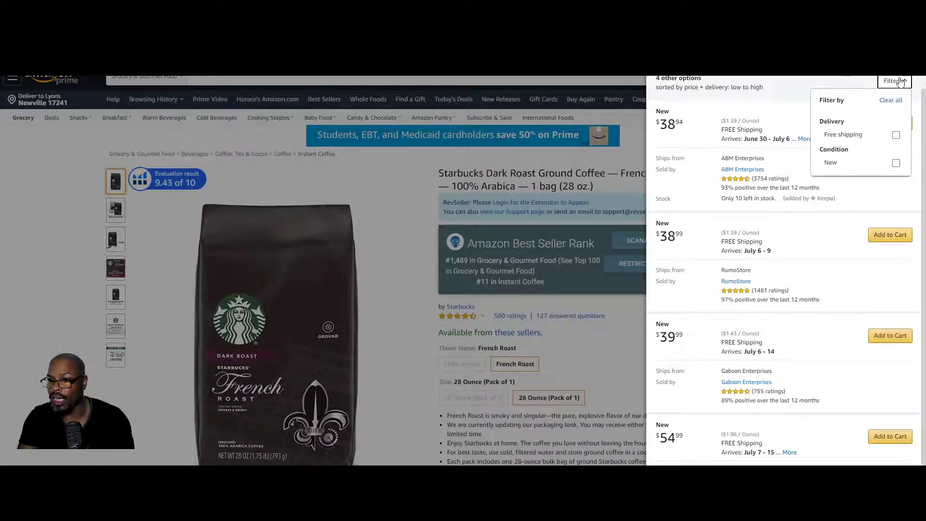
click(891, 82)
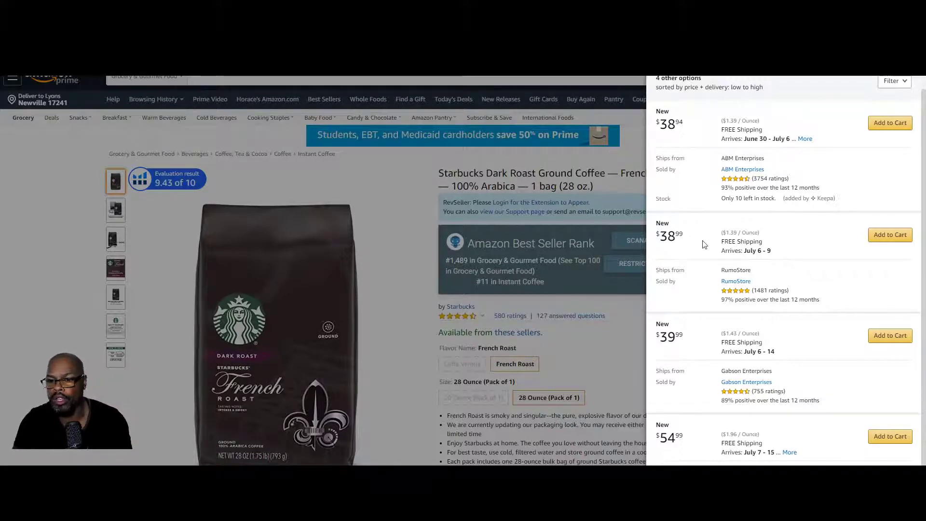
scroll(700, 252, down, 1)
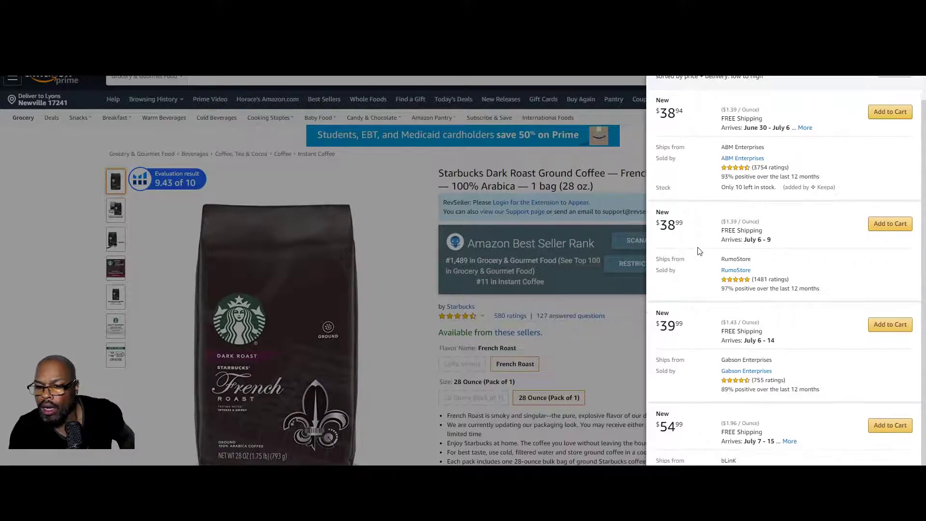
scroll(699, 251, up, 1)
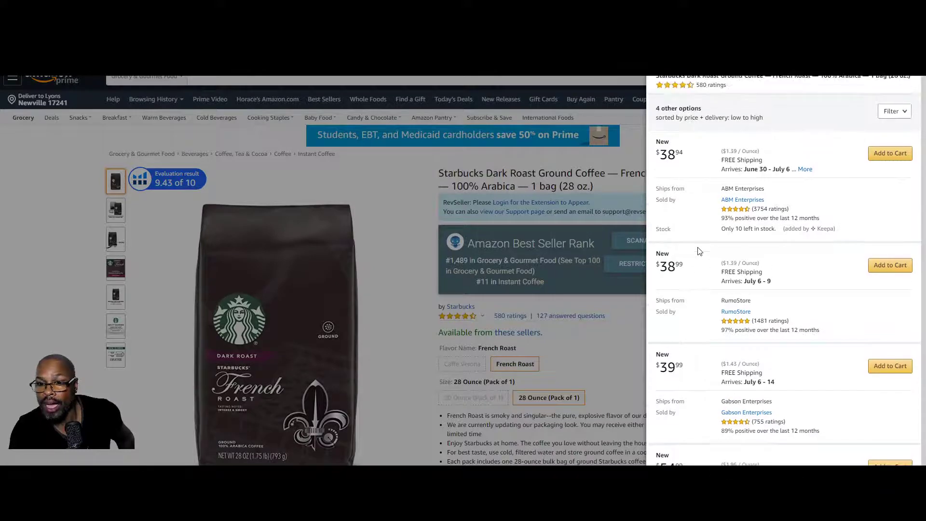
click(636, 77)
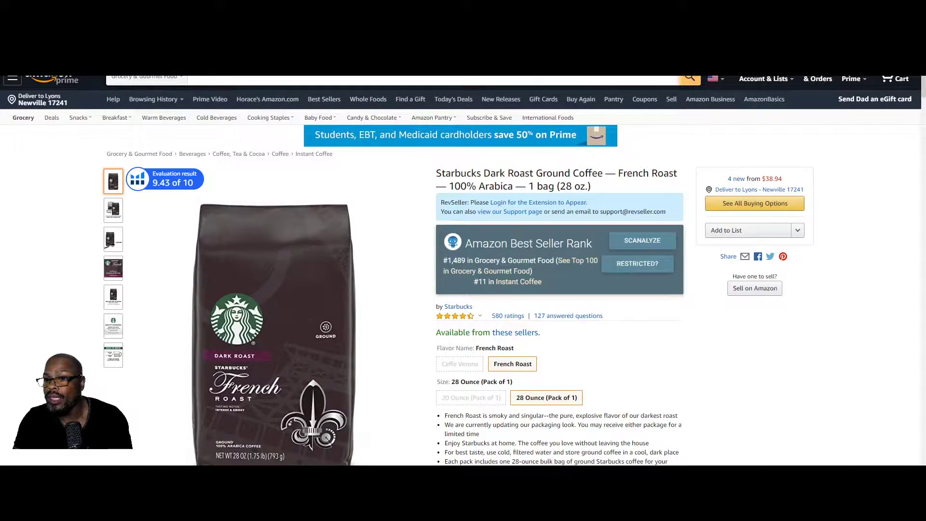
Step: Examine the listing's price and sales rank history charts, with the Keepa chart range set to Month
click(816, 57)
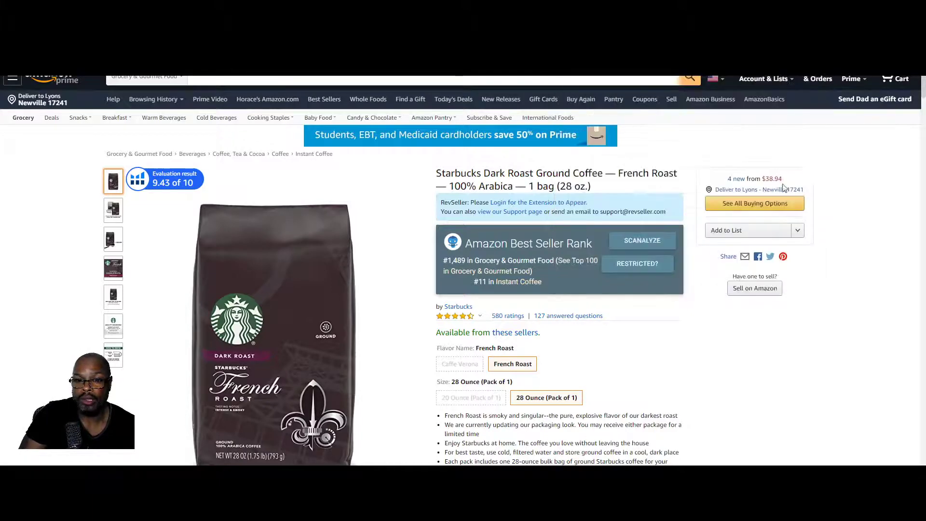
scroll(702, 201, down, 9)
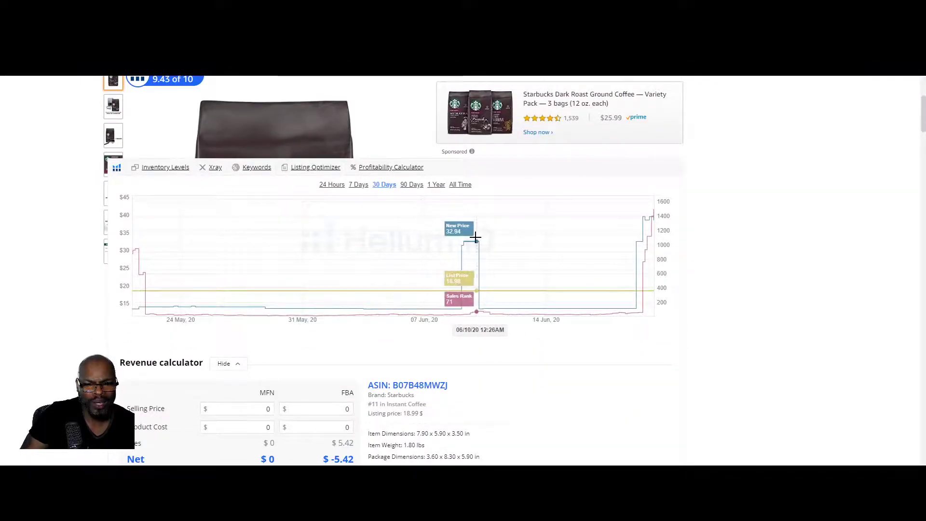
scroll(473, 237, down, 2)
scroll(474, 237, down, 4)
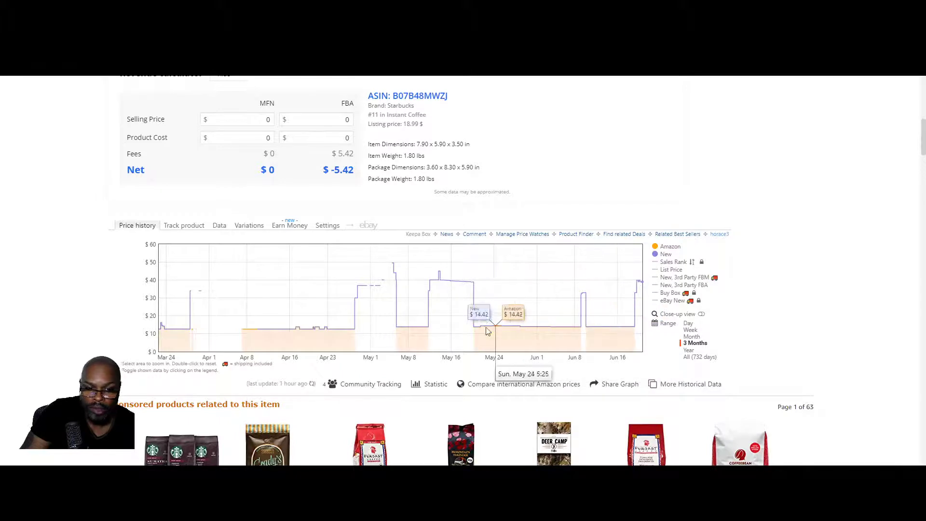
click(691, 336)
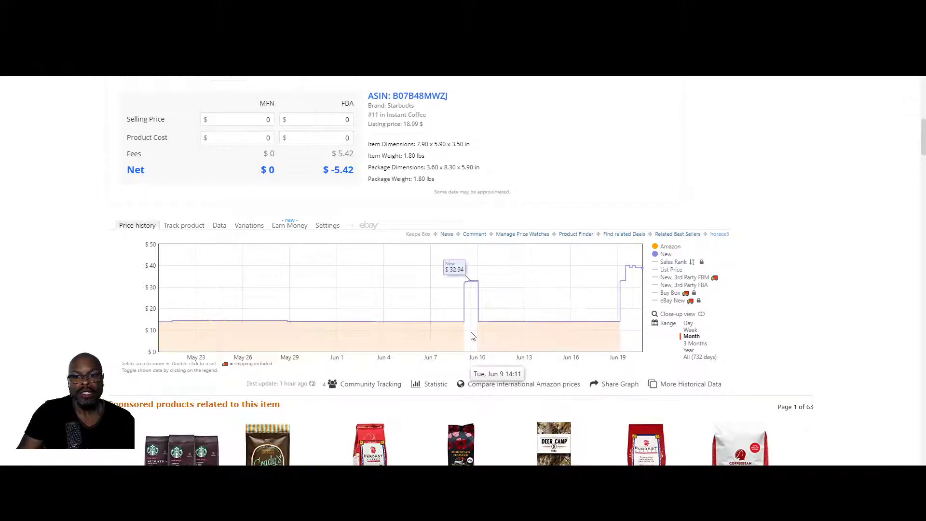
scroll(536, 324, up, 7)
scroll(547, 322, up, 7)
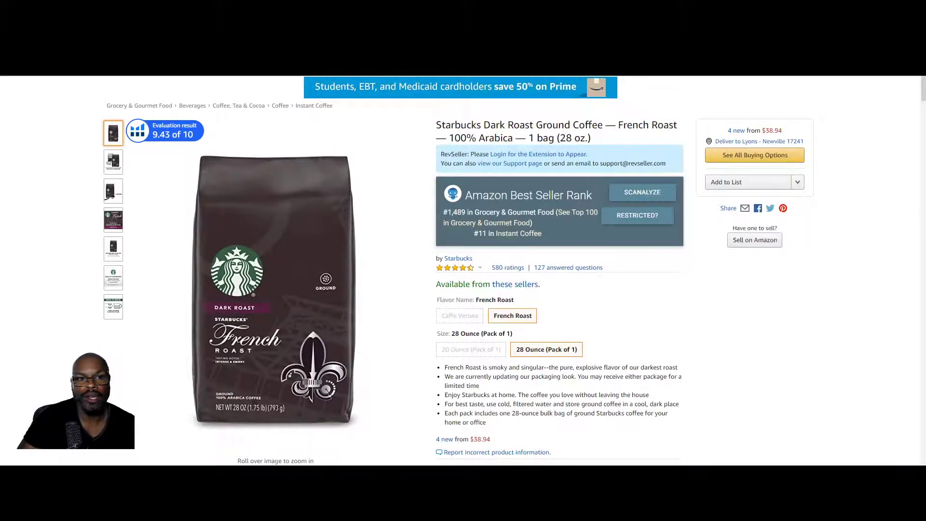
Step: Return to the reverse search results and review the Starbucks French Roast's gross profit, ROI, estimated monthly sales, average prices and match quality
key(ctrl+shift+Tab)
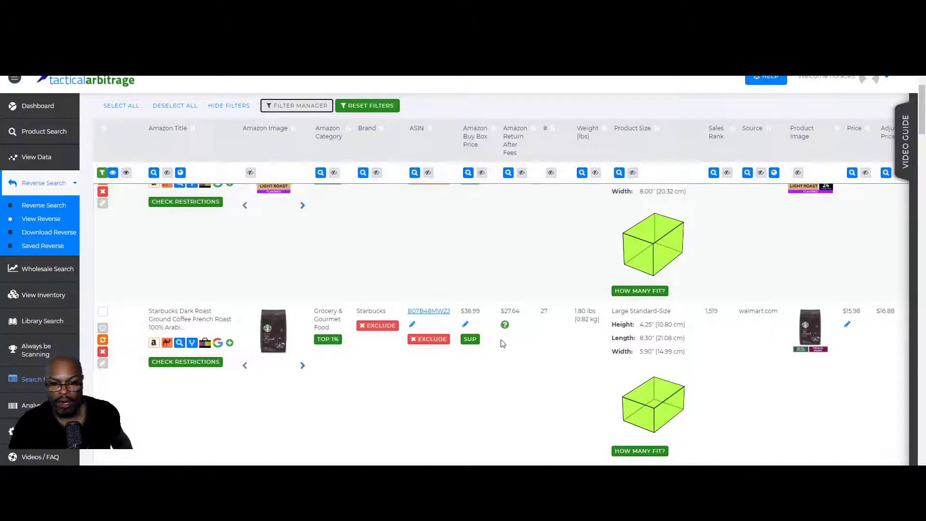
scroll(494, 279, right, 5)
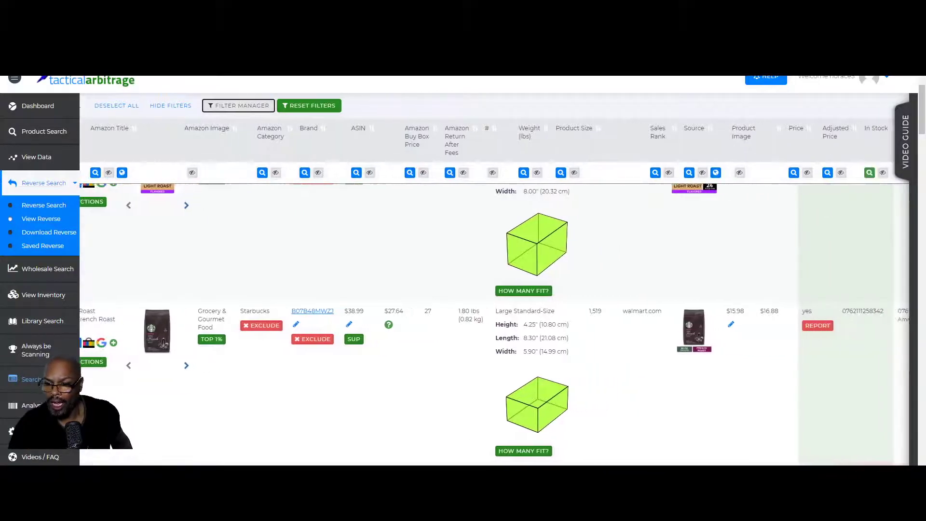
scroll(495, 279, right, 5)
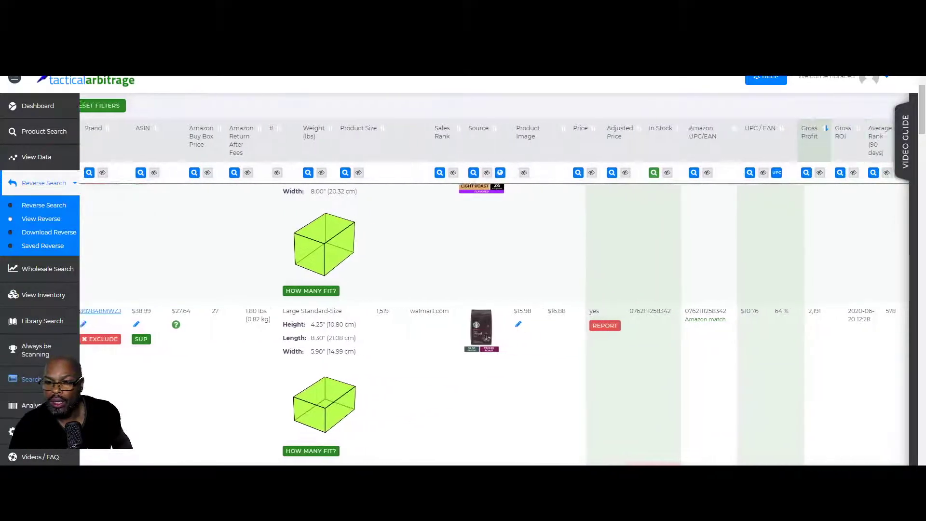
scroll(362, 334, right, 6)
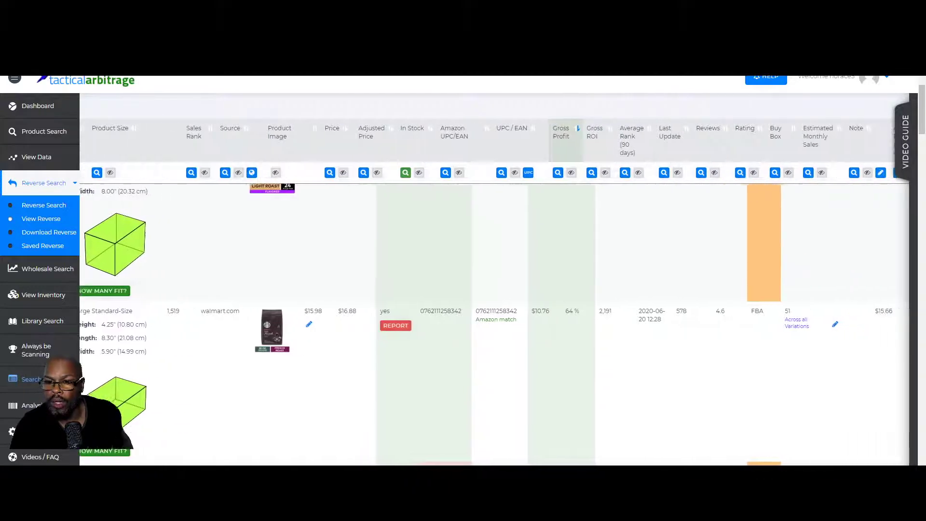
scroll(495, 324, right, 4)
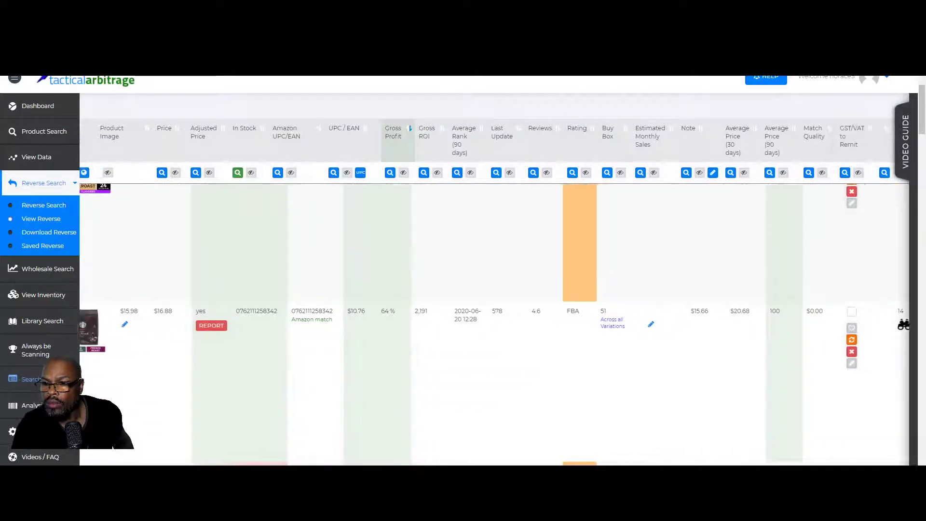
Step: Review the variations and competitive FBA sellers of the Starbucks French Roast coffee in the reverse search results
scroll(495, 279, right, 3)
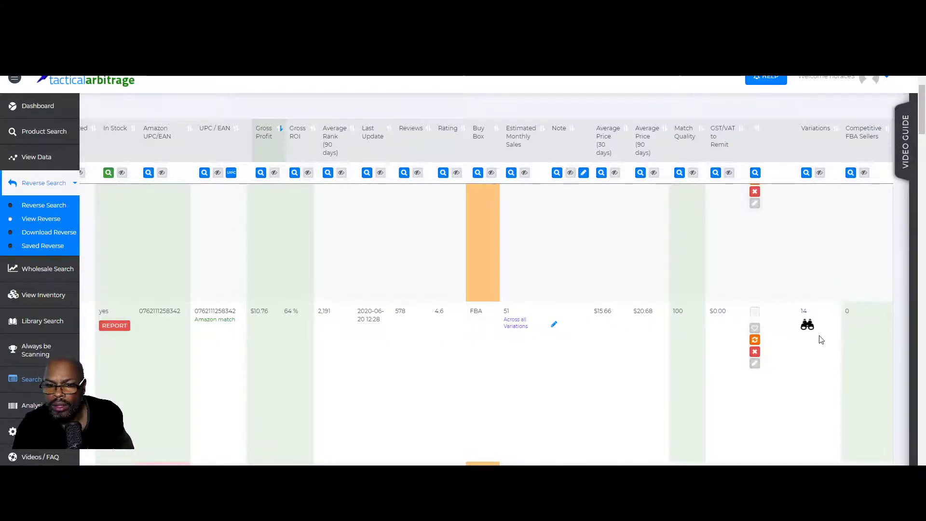
scroll(495, 279, left, 1)
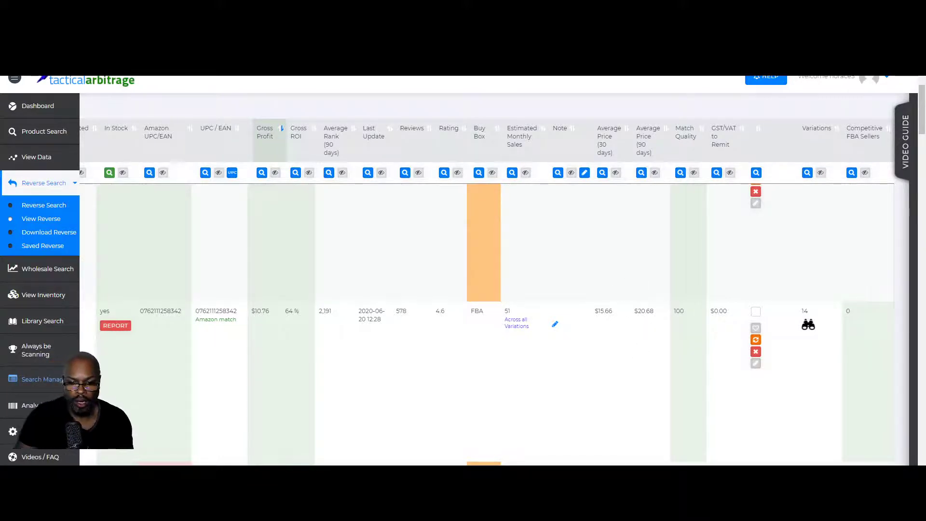
scroll(495, 319, left, 10)
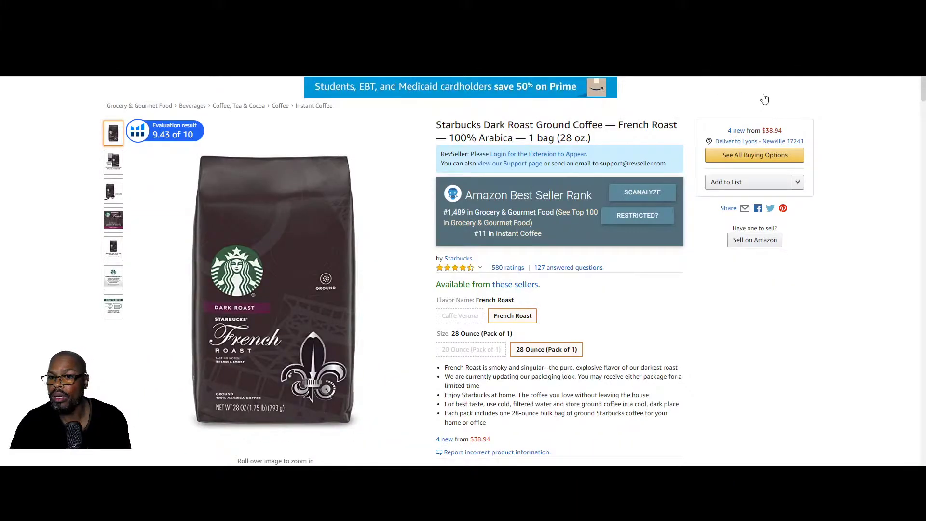
Step: Open the Starbucks French Roast in Tactical Edge from its Amazon listing and examine its price and rank chart, seller breakdown, stock and after-fee returns
scroll(765, 99, up, 1)
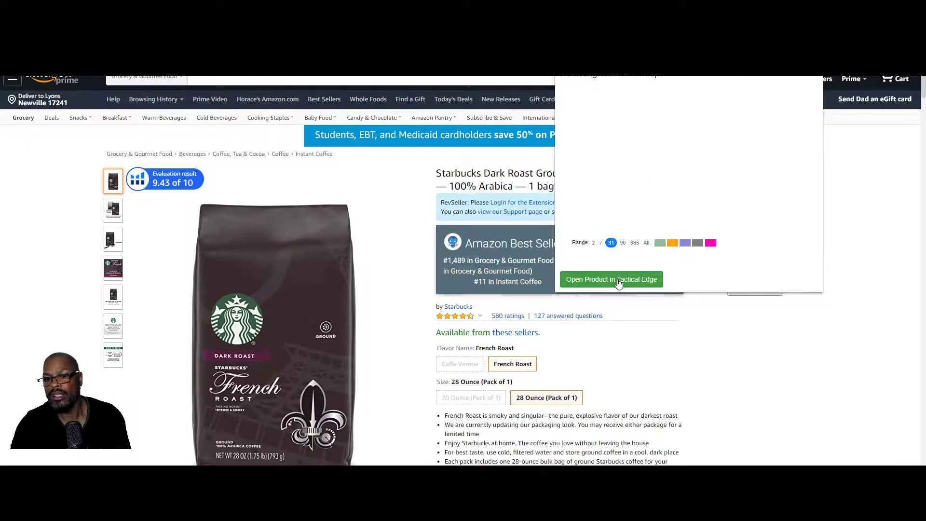
click(619, 281)
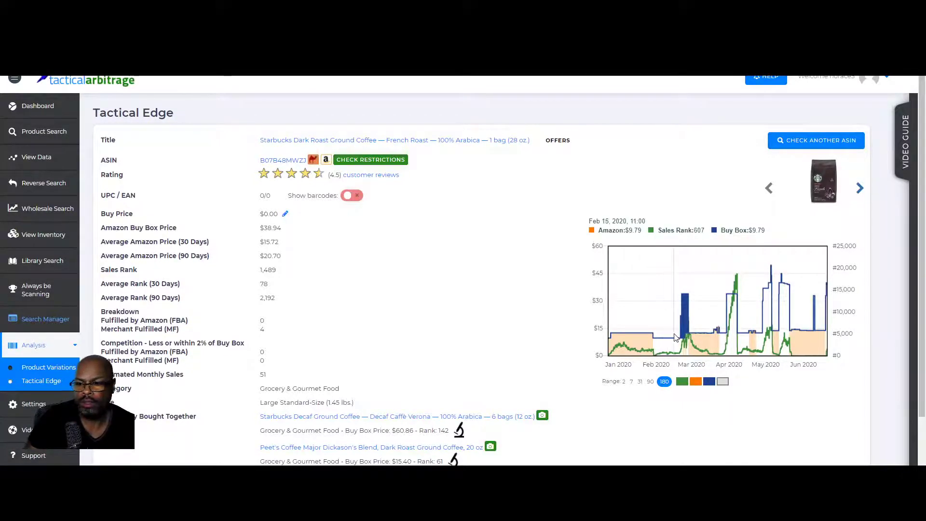
scroll(675, 337, down, 1)
scroll(675, 338, down, 2)
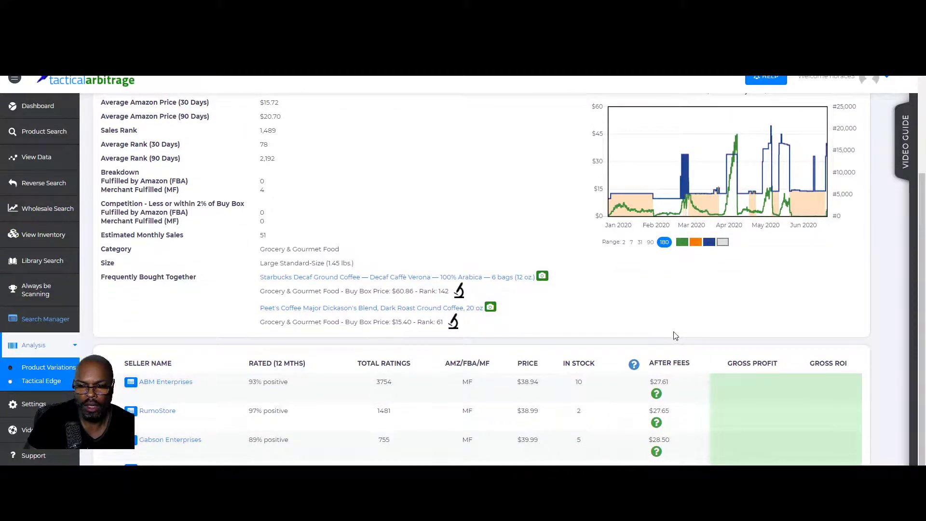
scroll(627, 357, up, 2)
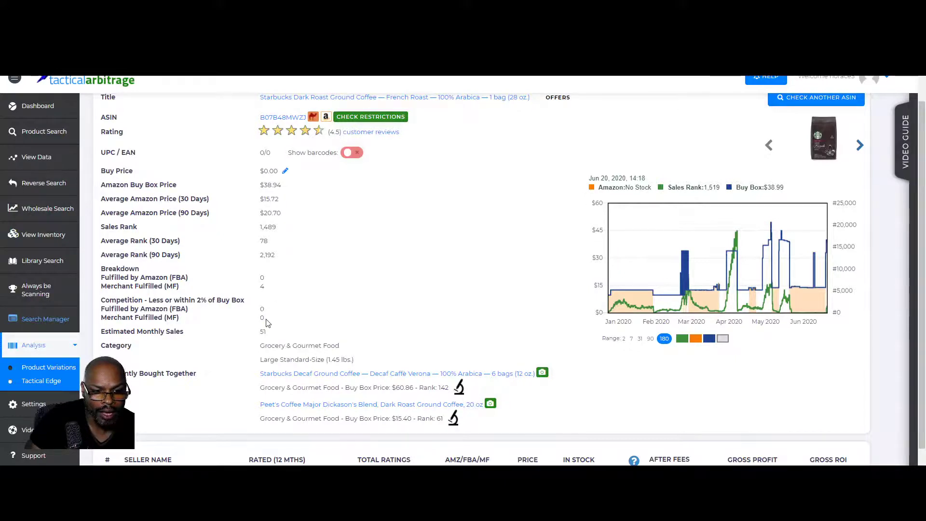
scroll(313, 340, down, 2)
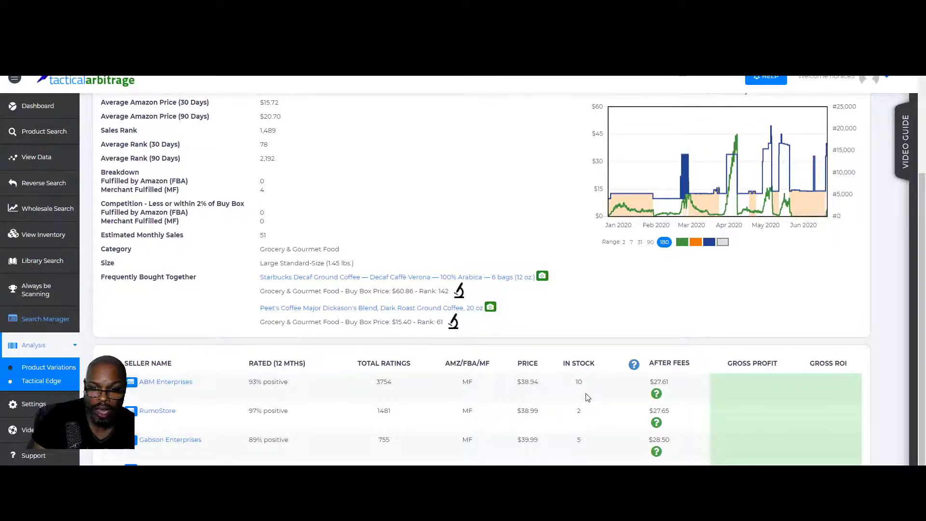
scroll(587, 397, up, 1)
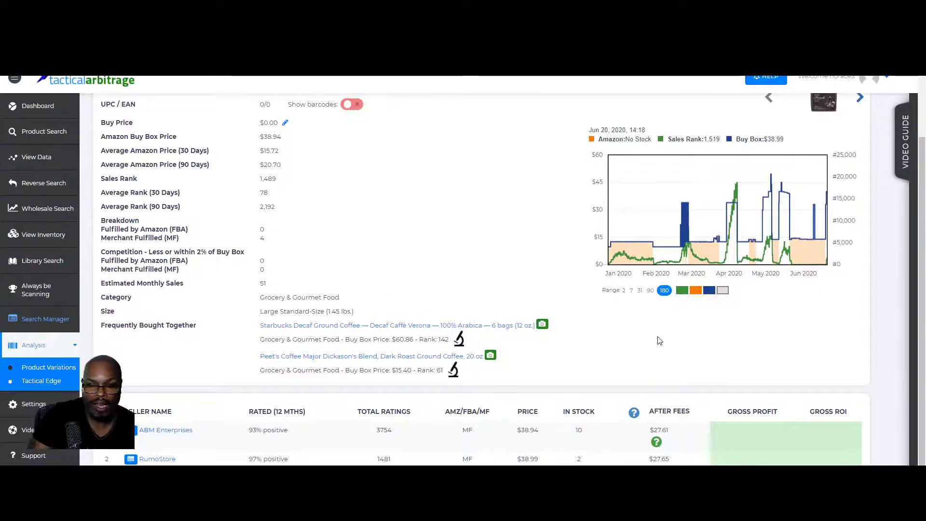
scroll(627, 332, down, 1)
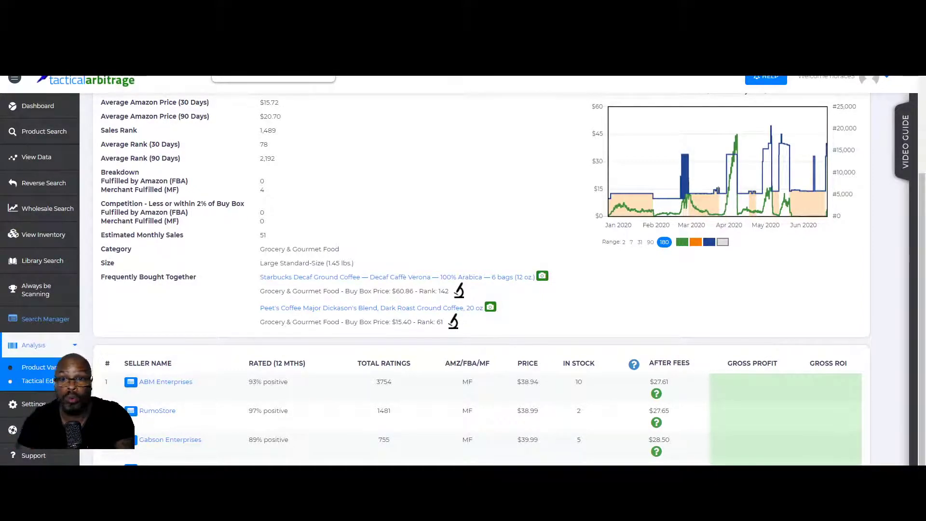
mouse_move(295, 512)
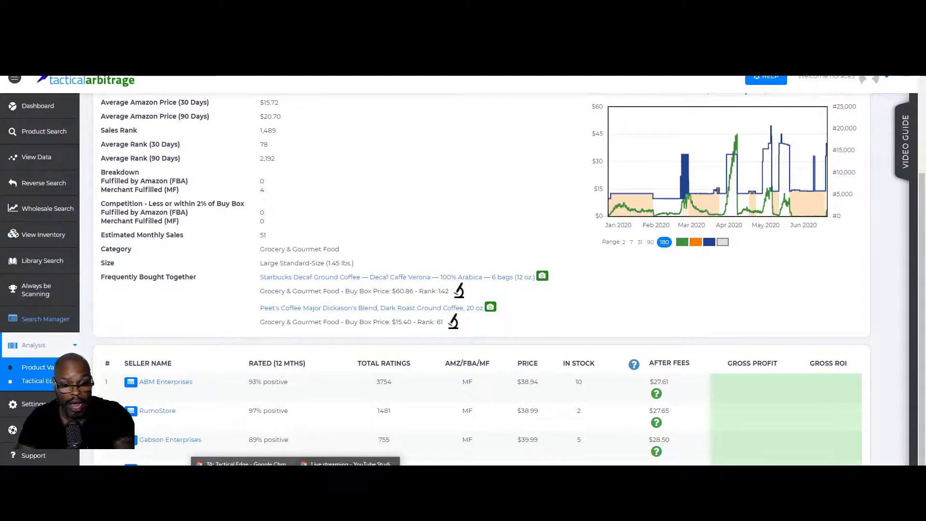
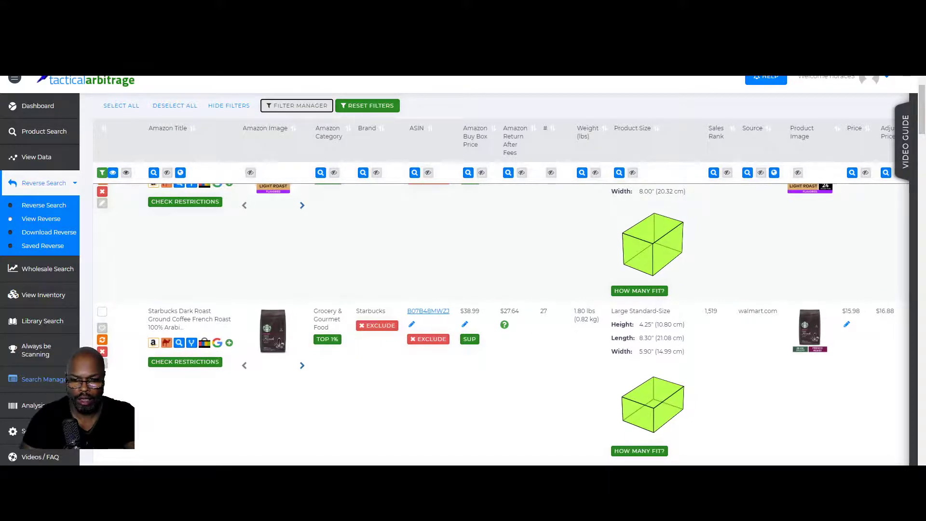
Step: Check the coffee's Walmart price in the results, set its Tactical Edge buy price to $15.98, and review the sellers' profit figures
scroll(610, 427, right, 5)
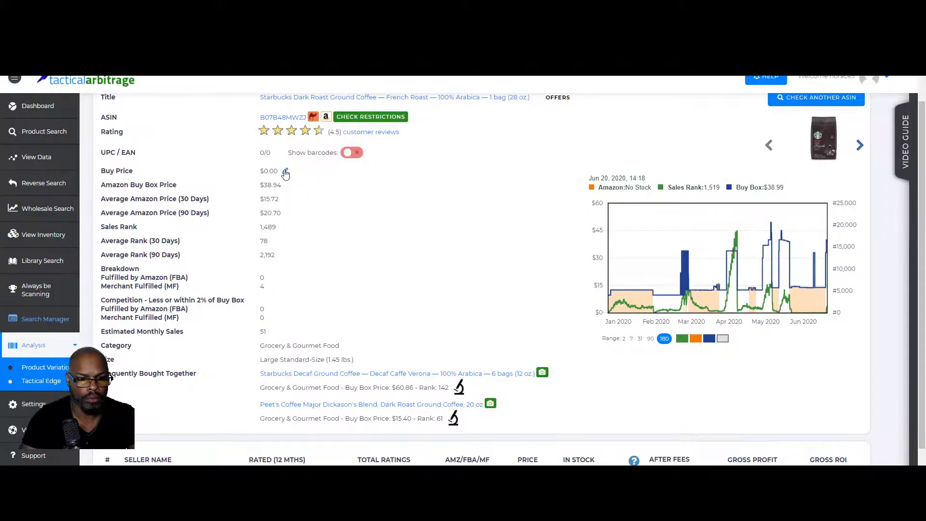
click(285, 171)
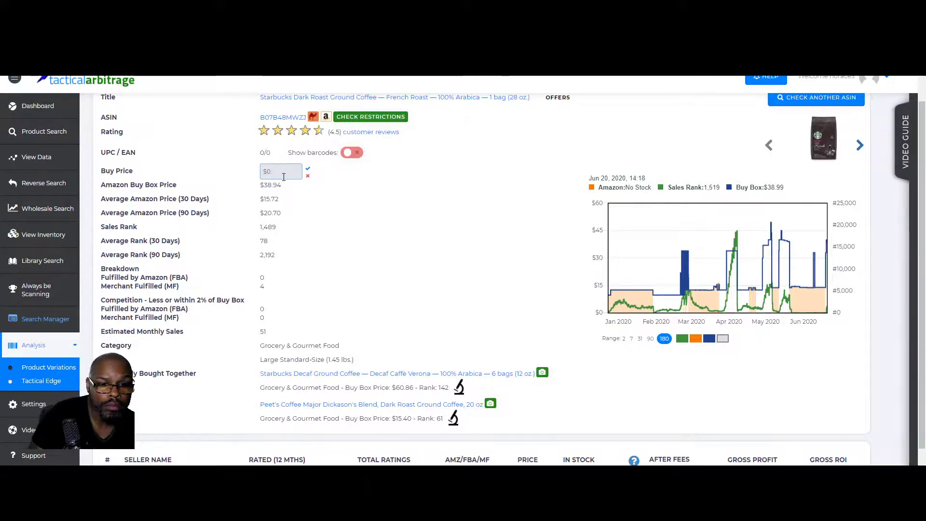
key(BackSpace)
key(BackSpace)
key(BackSpace)
text(15)
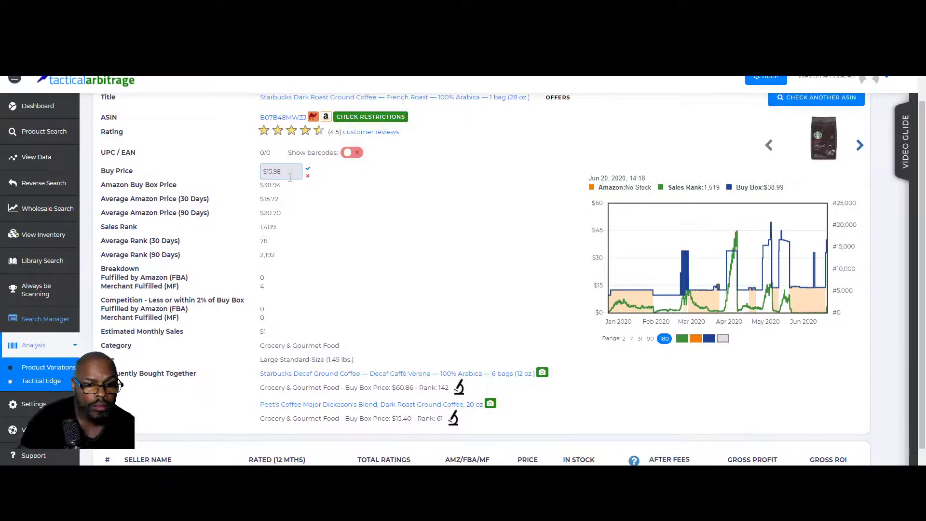
click(308, 173)
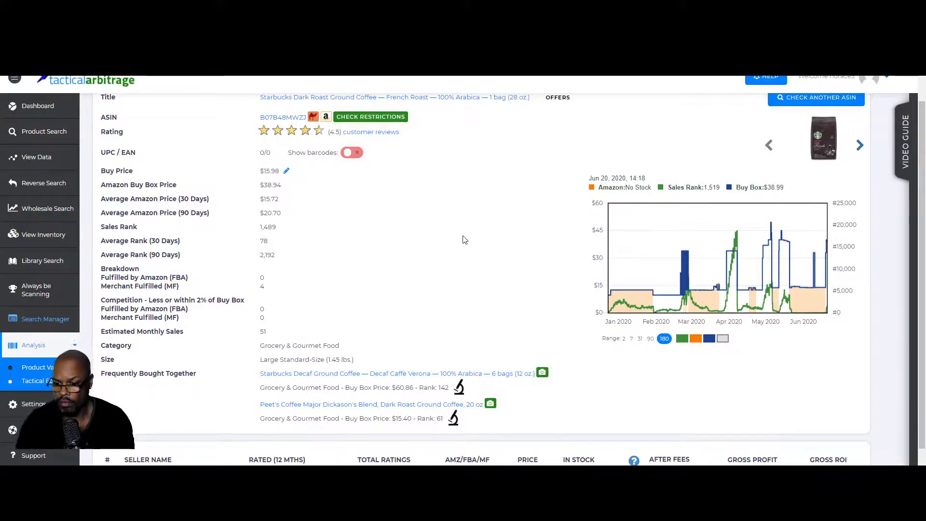
scroll(466, 240, down, 2)
scroll(466, 240, down, 1)
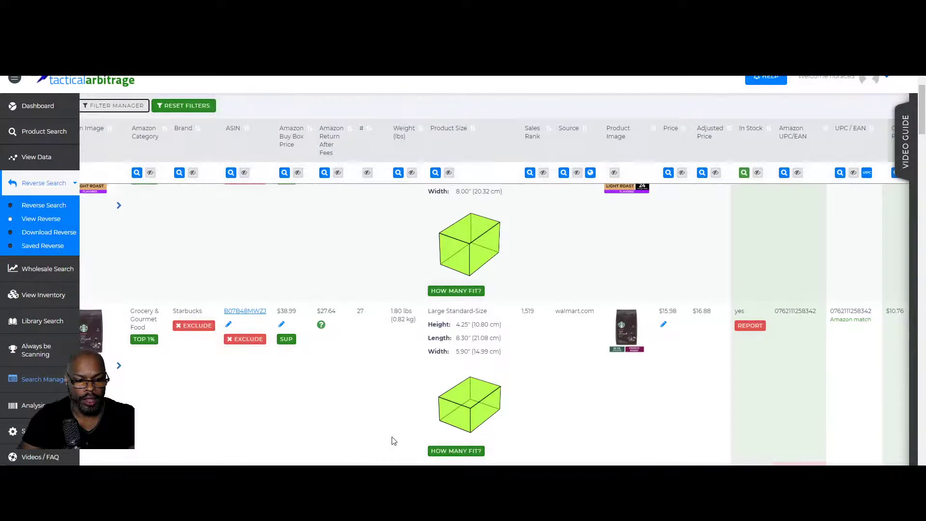
Step: Review the reverse search results below the Starbucks French Roast, including the Oreo, Folgers, Pike Place and Keto Marinara matches
scroll(333, 407, left, 4)
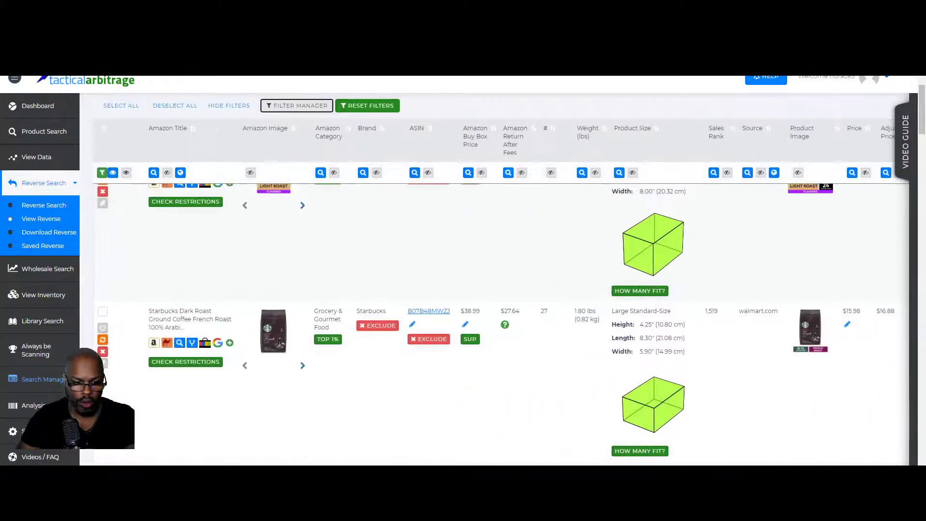
scroll(332, 407, down, 5)
scroll(332, 408, down, 1)
mouse_move(277, 296)
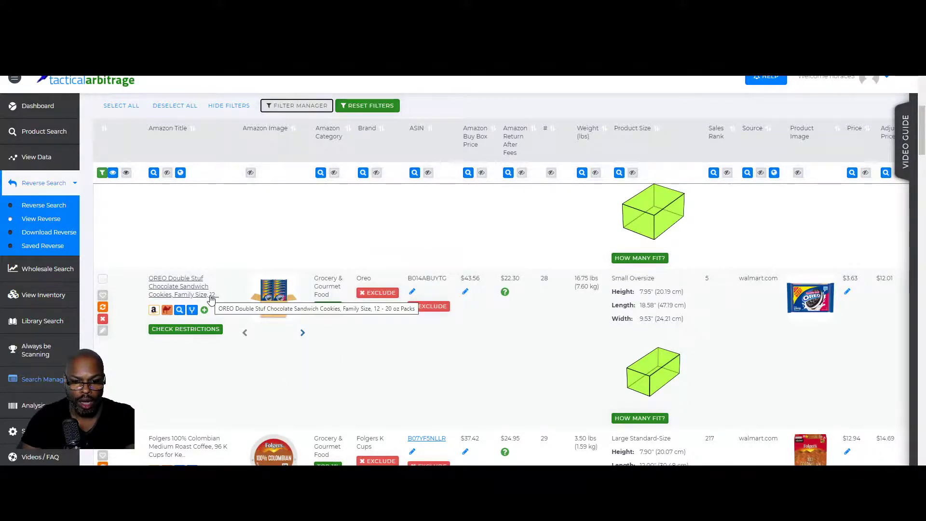
scroll(388, 357, down, 3)
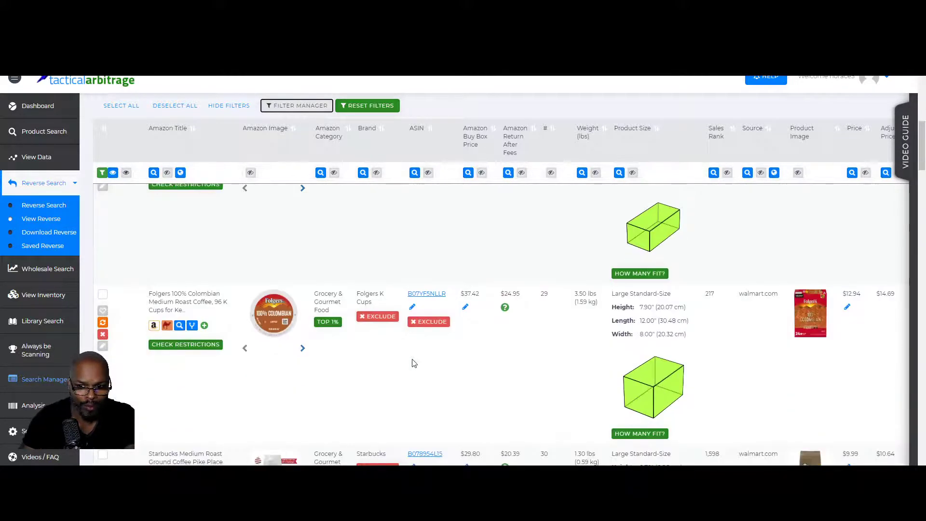
scroll(412, 364, down, 2)
scroll(413, 363, down, 2)
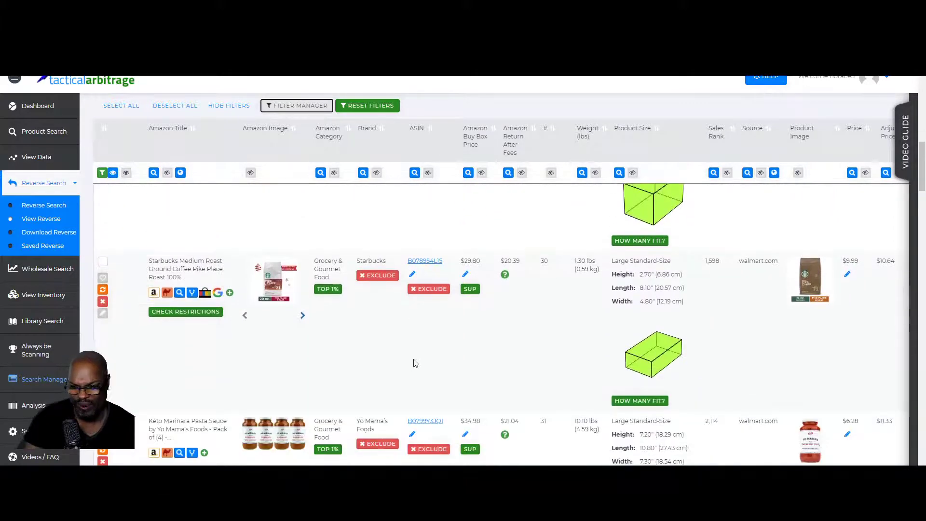
scroll(413, 360, down, 3)
Step: Check the sale restrictions on the Starbucks French Roast coffee in the results and dismiss the restrictions information
scroll(424, 359, up, 17)
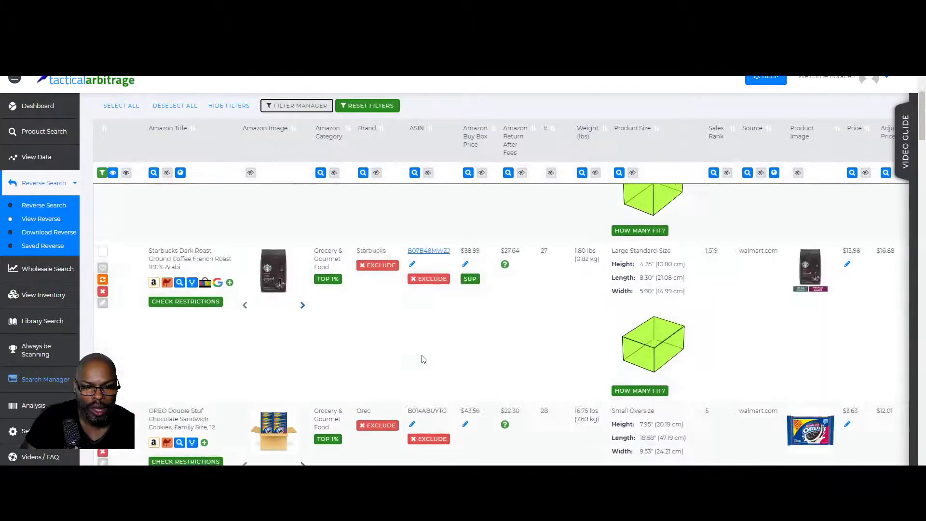
scroll(423, 357, down, 5)
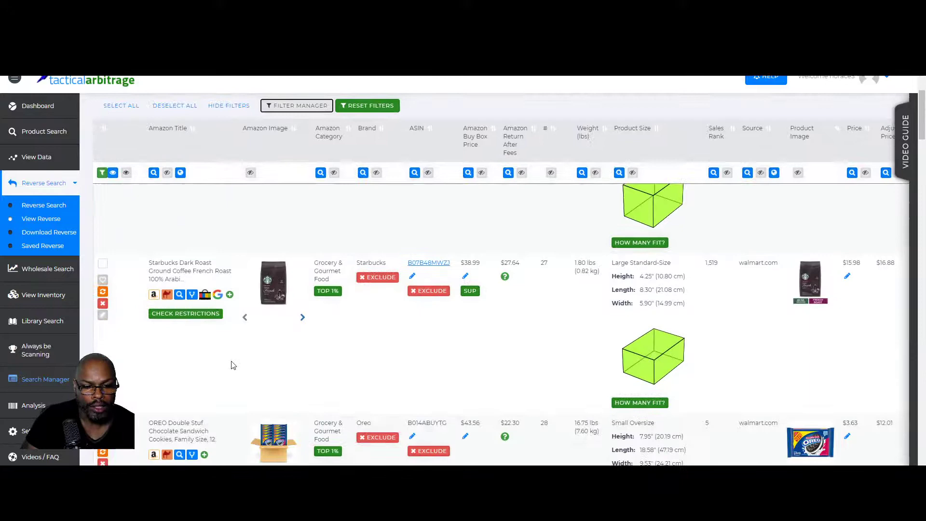
click(202, 319)
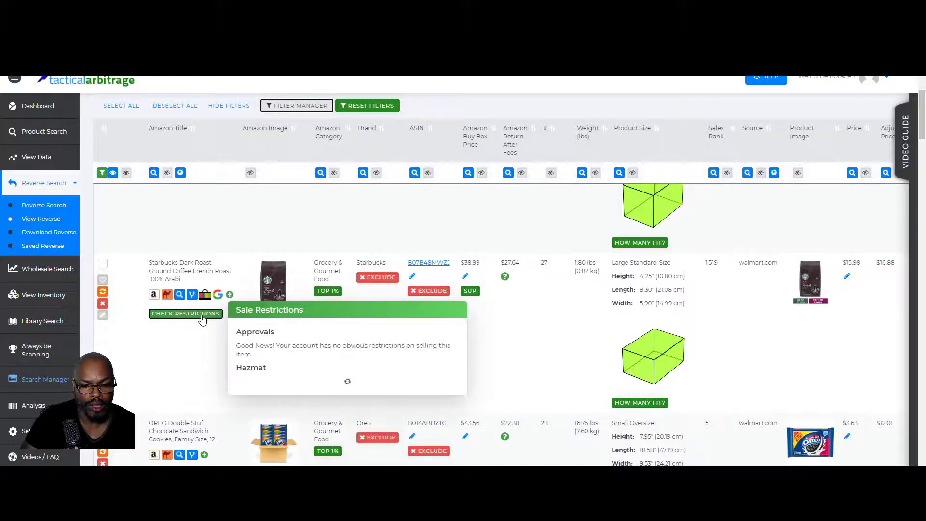
click(141, 352)
Step: Review the further matches from Bestpresso coffee through Duncan Hines brownies, comparing the Jif peanut butter's images and prices
scroll(345, 374, down, 15)
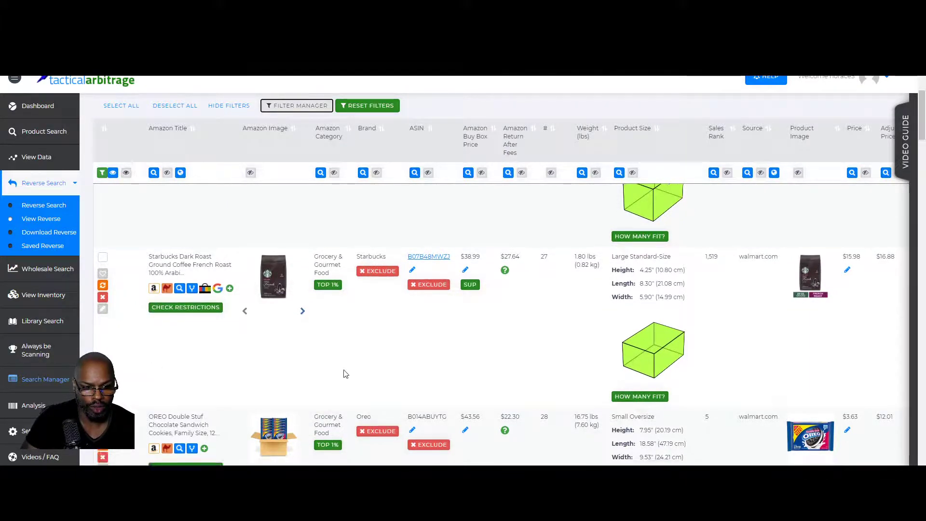
scroll(351, 375, down, 12)
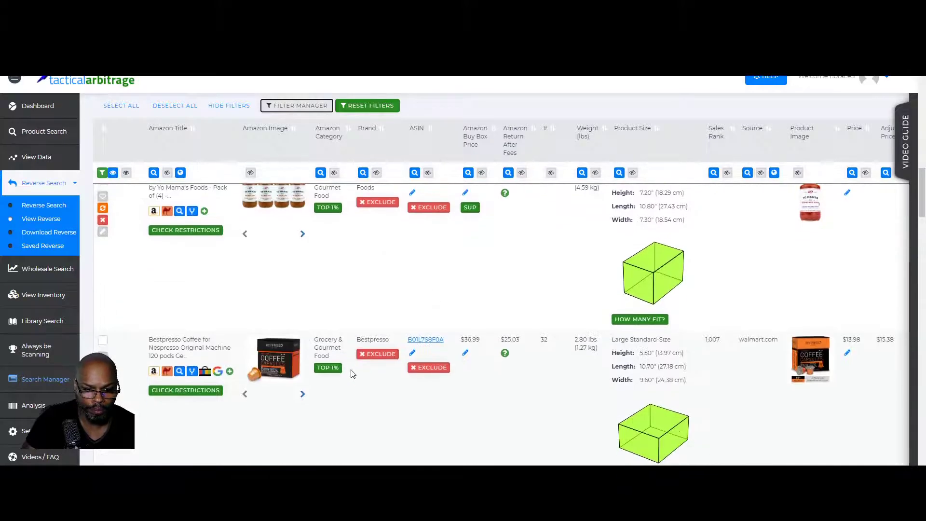
scroll(352, 374, down, 3)
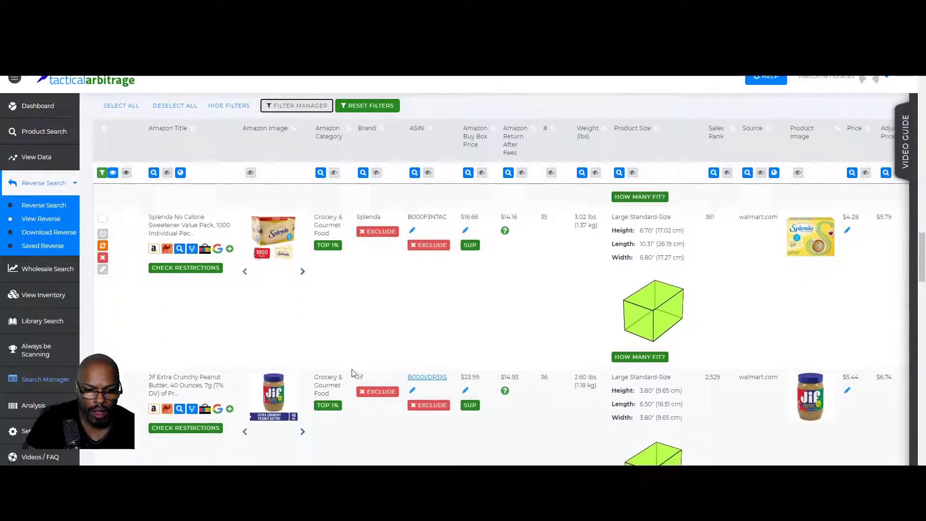
mouse_move(278, 318)
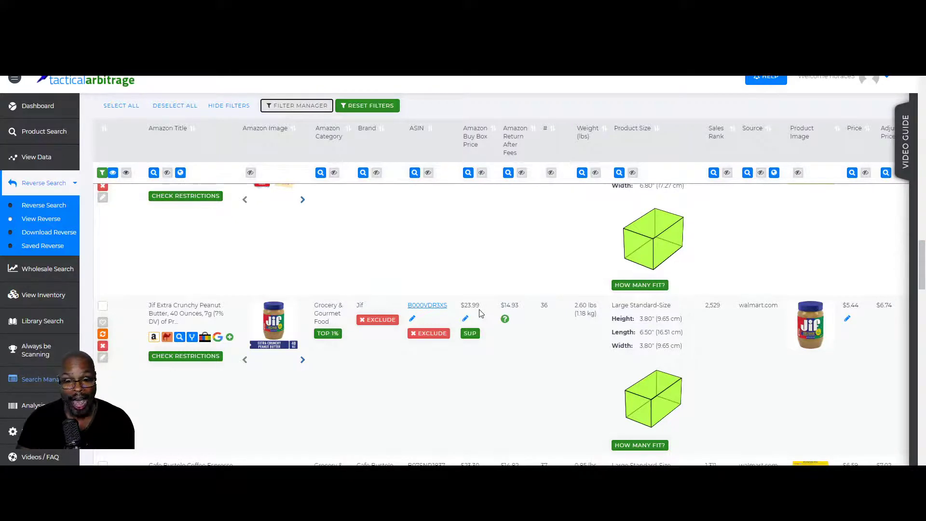
scroll(428, 319, down, 1)
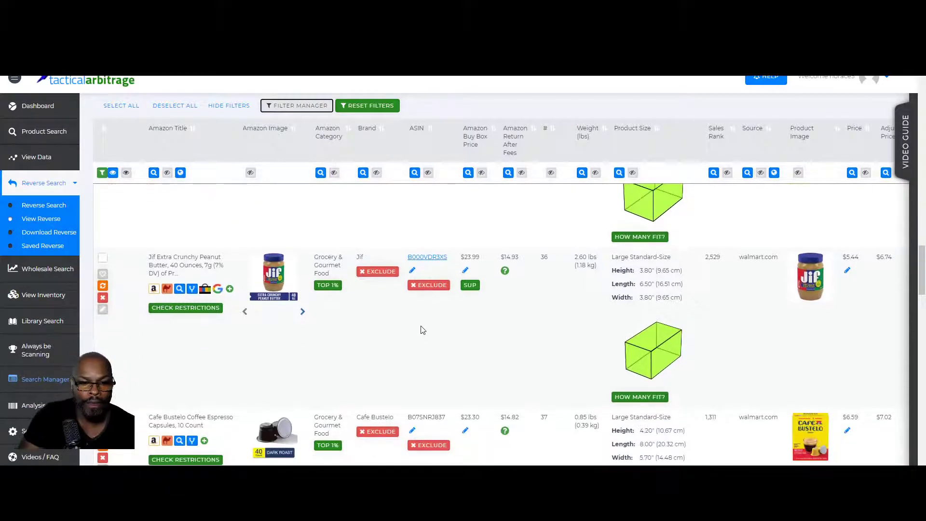
scroll(424, 336, down, 10)
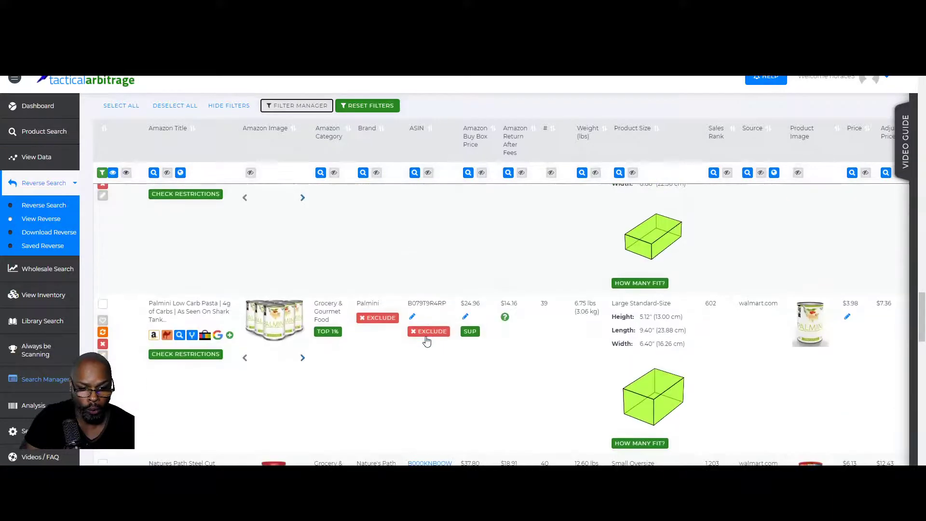
scroll(427, 341, down, 9)
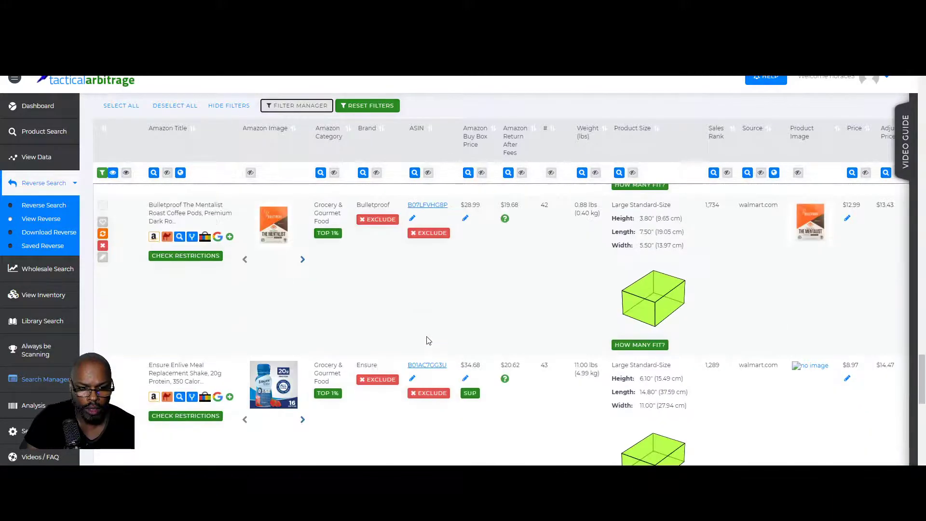
scroll(428, 341, down, 4)
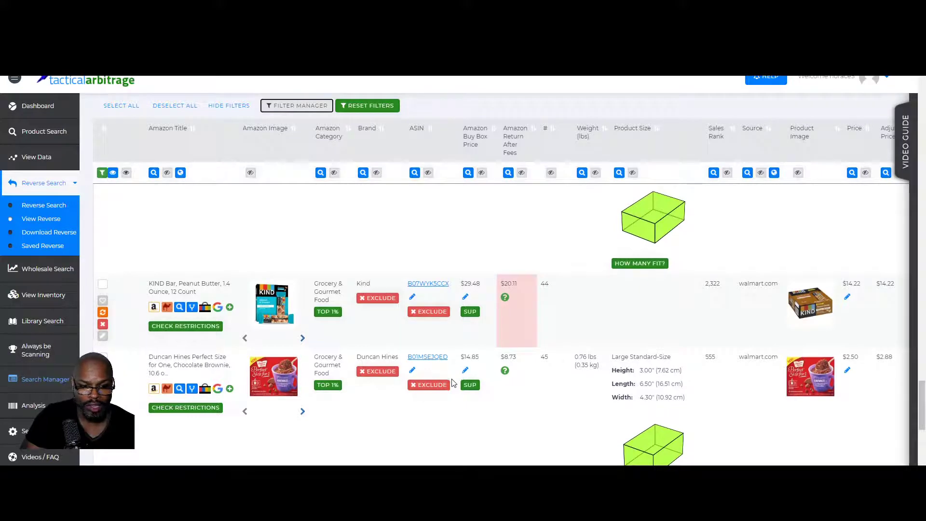
Step: Review the last matches on the current results page, open page 3, and look over its first entries
scroll(453, 384, down, 8)
scroll(453, 384, down, 5)
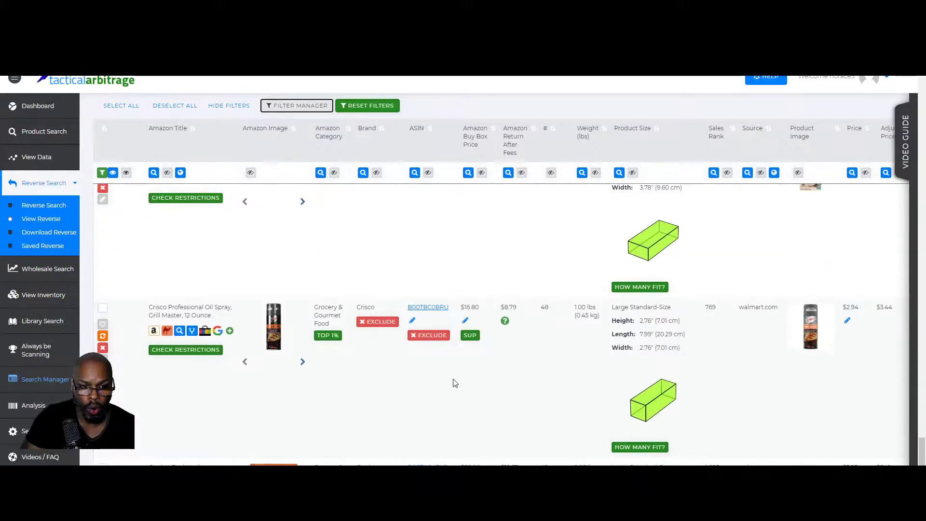
scroll(455, 383, down, 4)
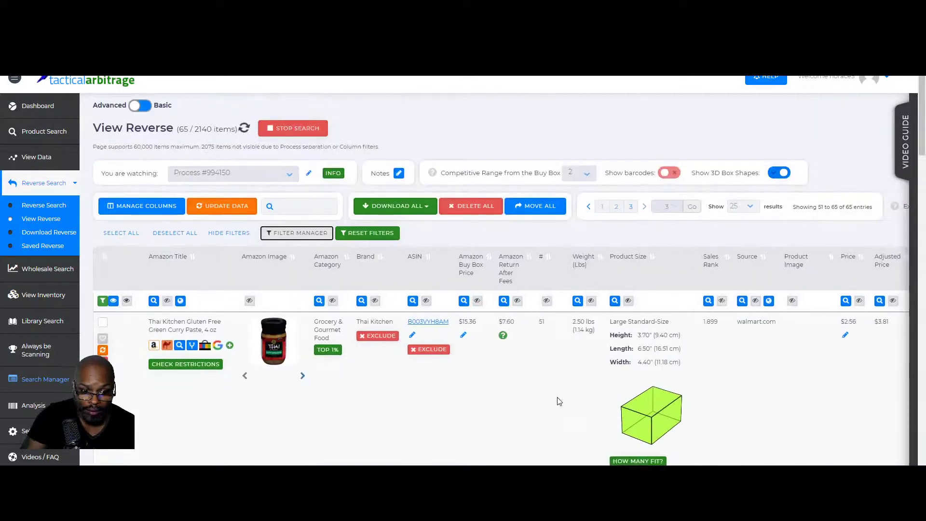
scroll(558, 398, down, 2)
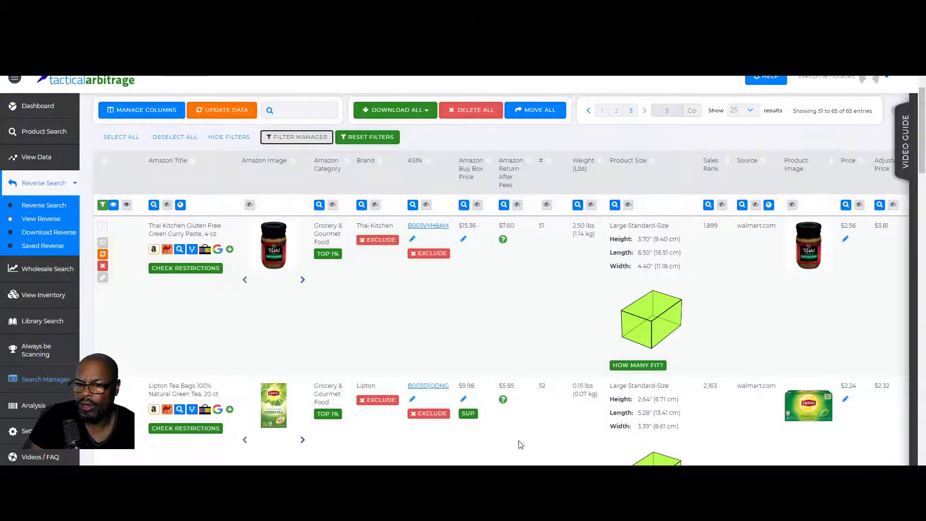
Step: Examine the Thai Kitchen green curry paste's profit and UPC match, and view its Walmart product page before returning to the results
scroll(477, 239, right, 3)
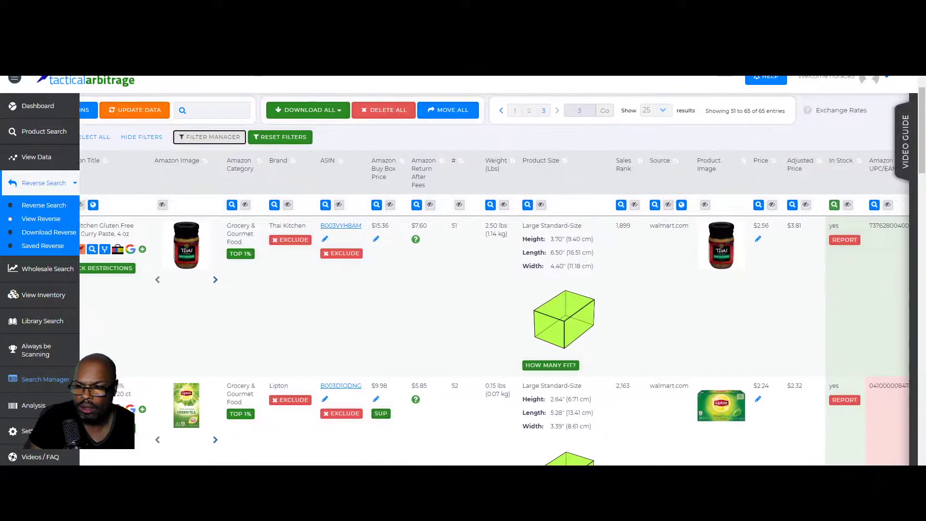
scroll(477, 239, right, 3)
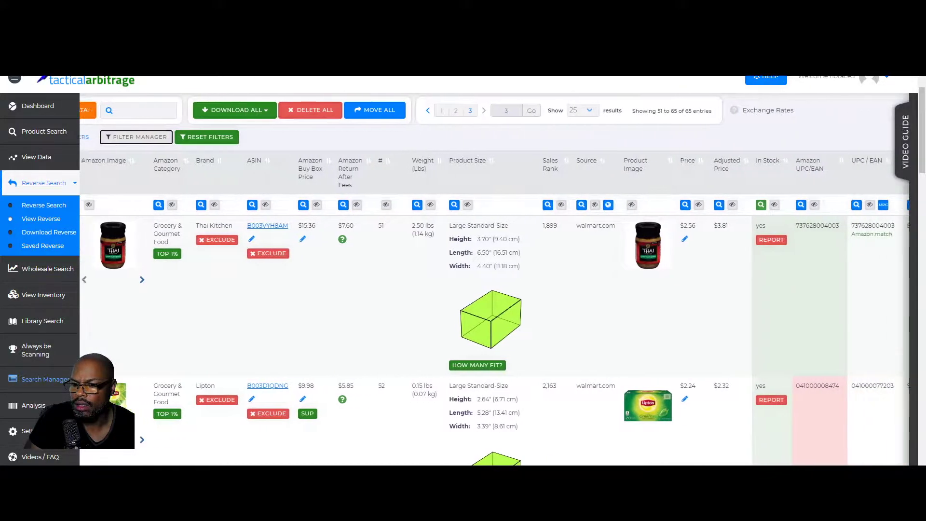
scroll(494, 281, right, 3)
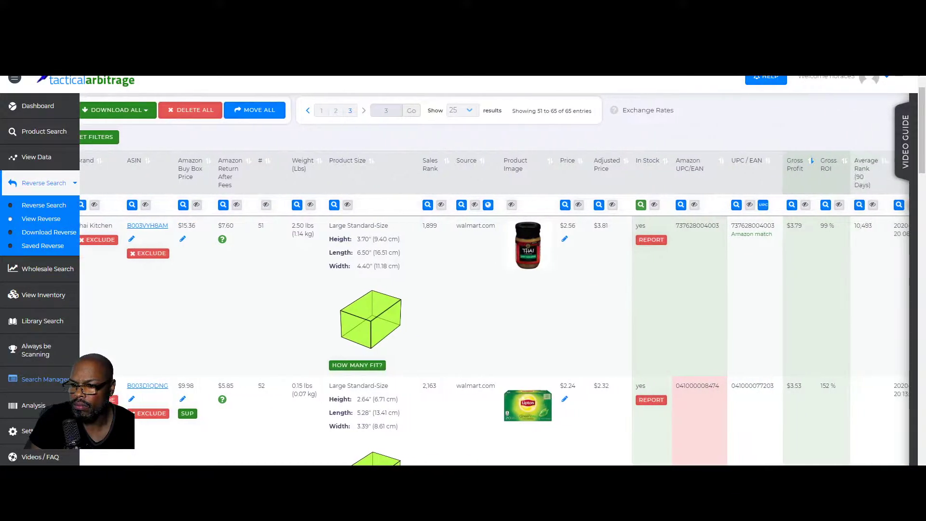
scroll(494, 281, right, 1)
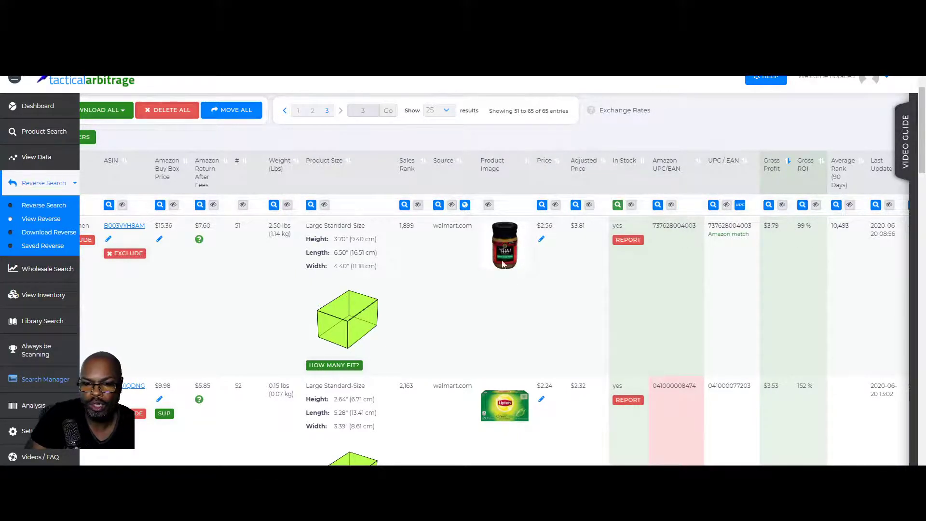
mouse_move(504, 256)
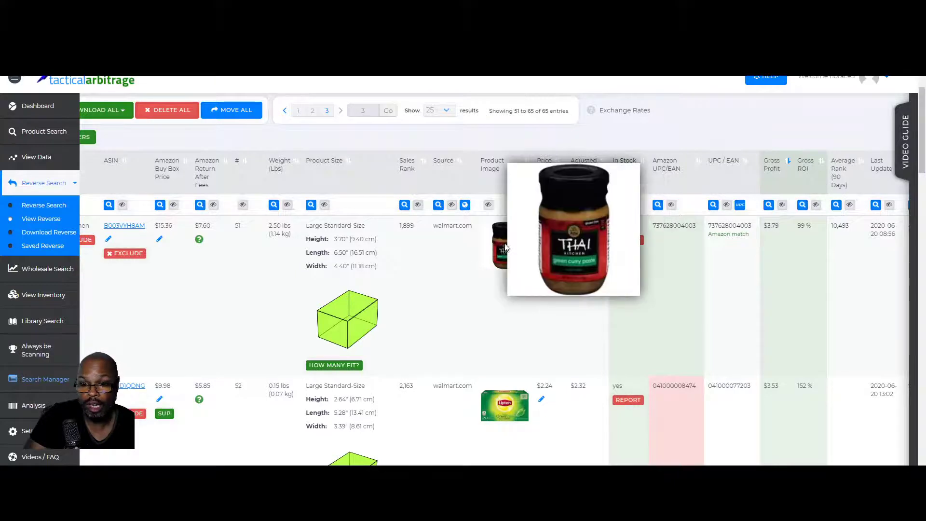
click(505, 247)
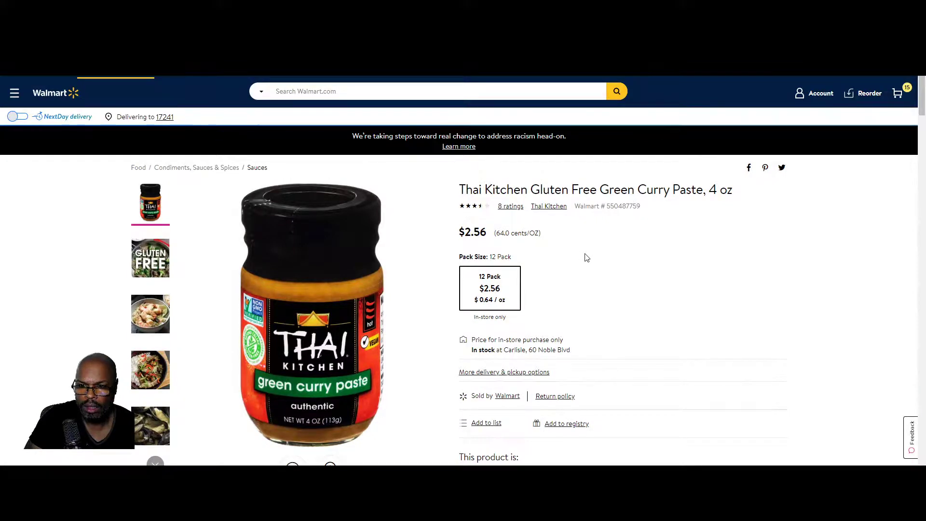
key(ctrl+w)
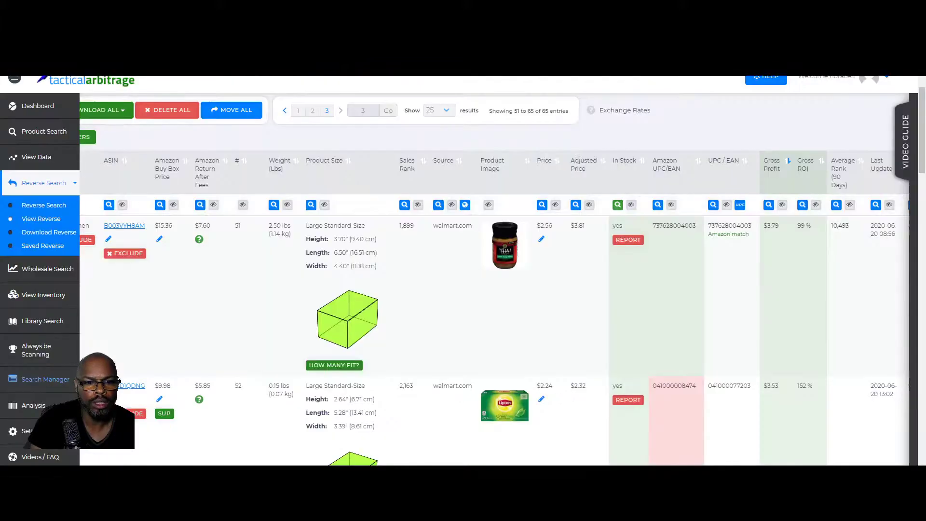
scroll(494, 279, left, 6)
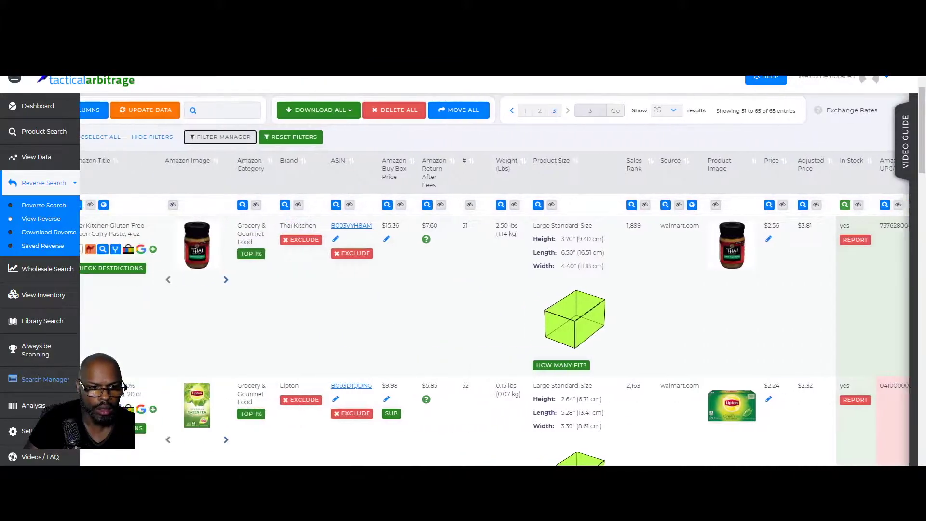
click(175, 235)
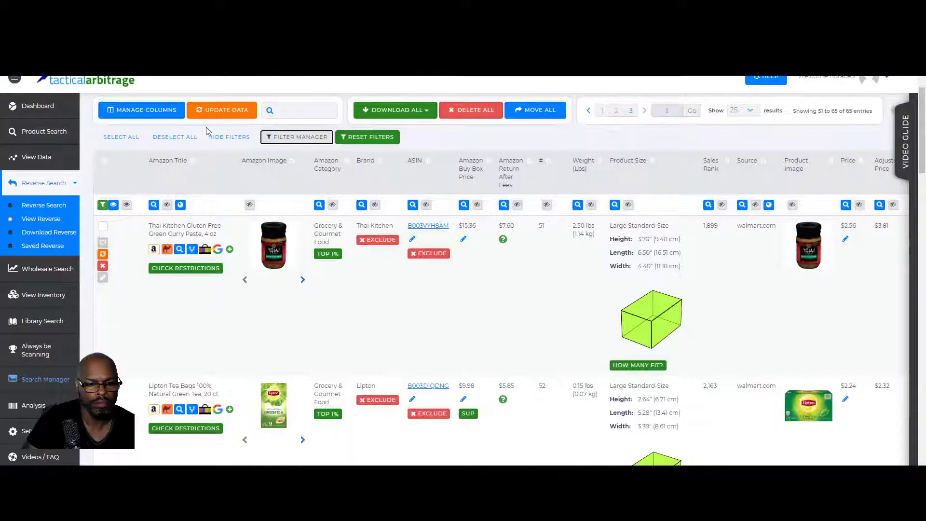
Step: Review the remaining matches on the results page from Lipton green tea through Peet's Ethiopia coffee
scroll(256, 299, down, 4)
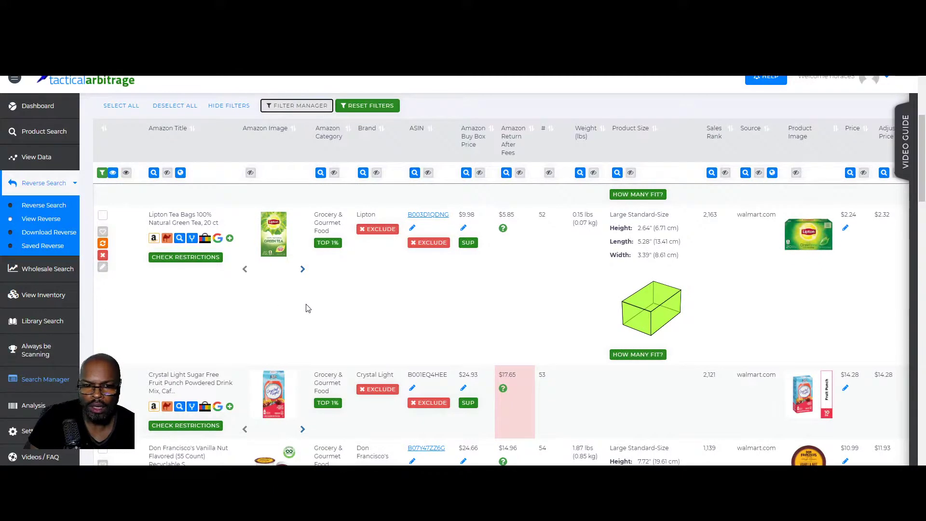
scroll(308, 309, down, 7)
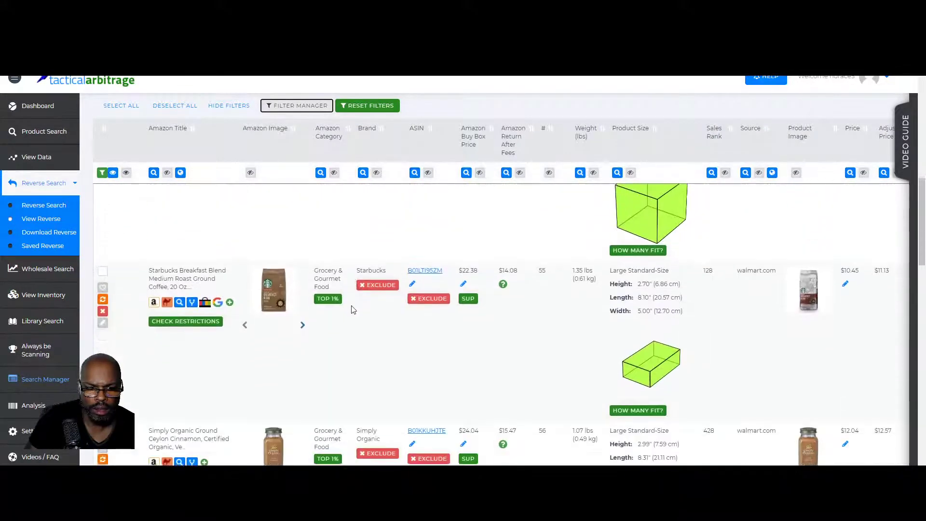
scroll(351, 309, down, 4)
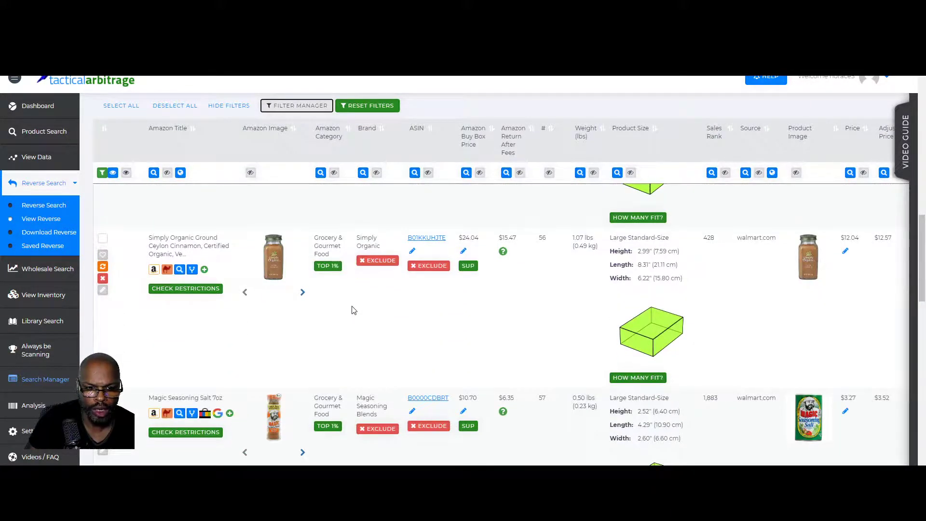
scroll(353, 310, down, 4)
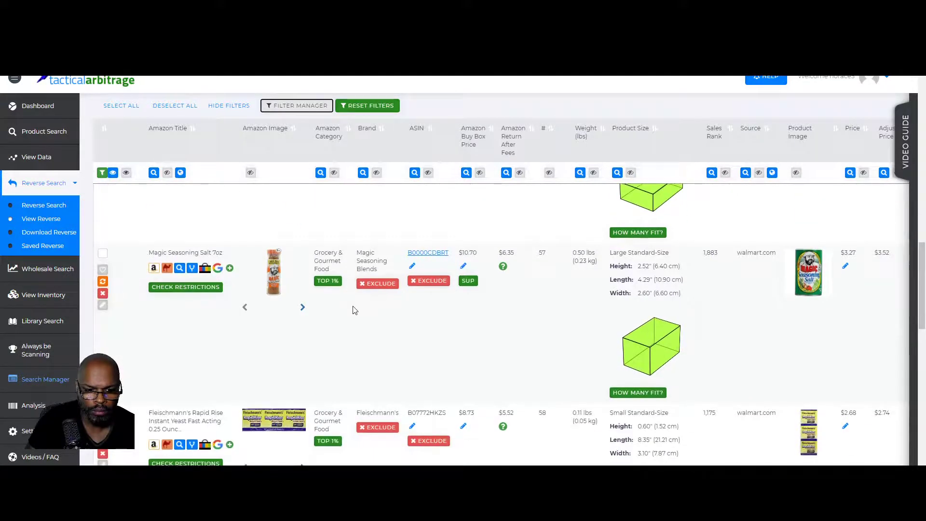
scroll(352, 310, down, 8)
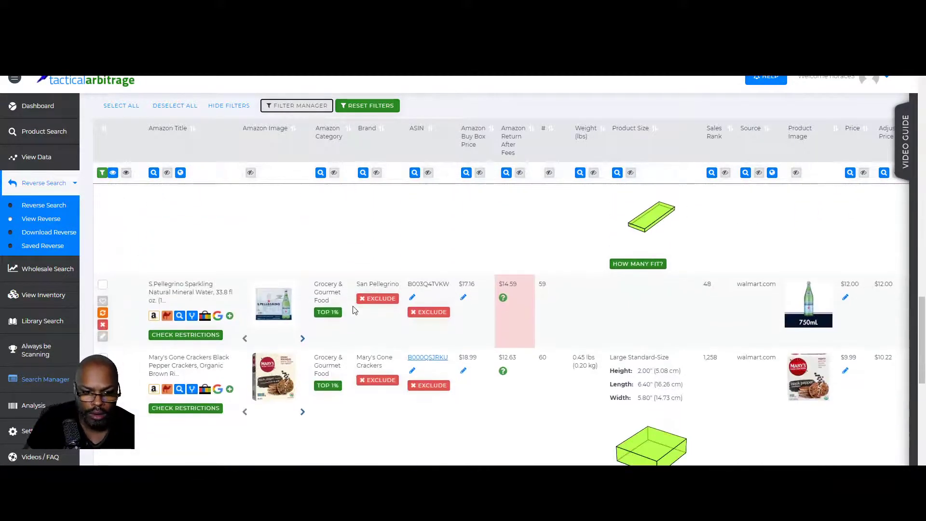
scroll(352, 310, down, 4)
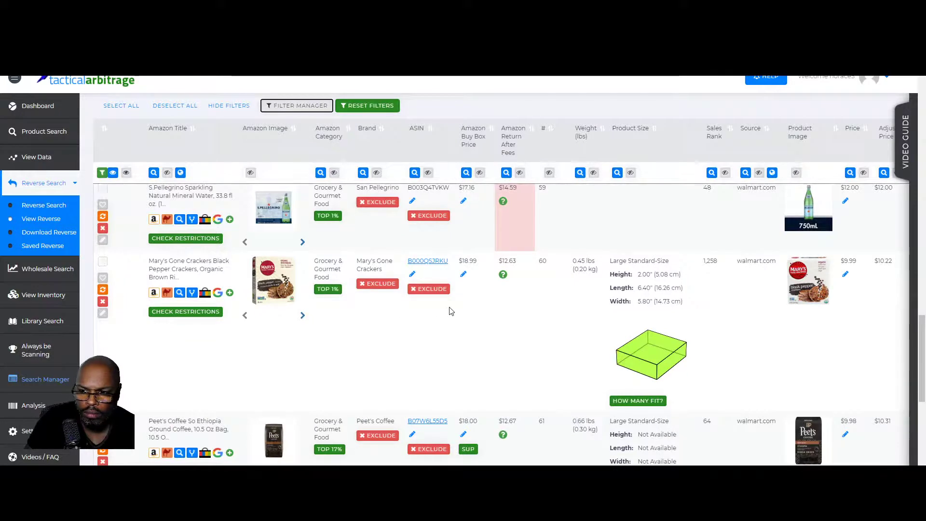
Step: Compare the images of the Mary's Gone Crackers Black Pepper match and view its Walmart product page before returning to the results
mouse_move(280, 289)
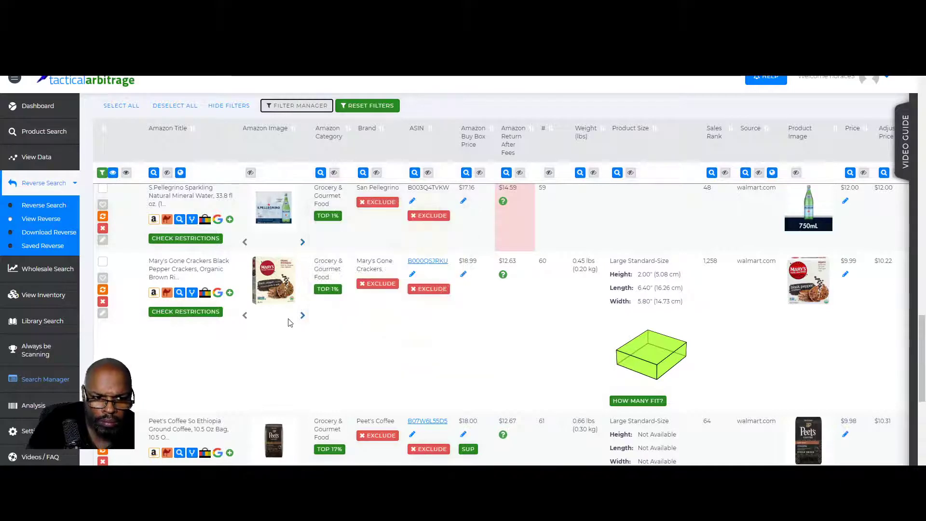
mouse_move(812, 281)
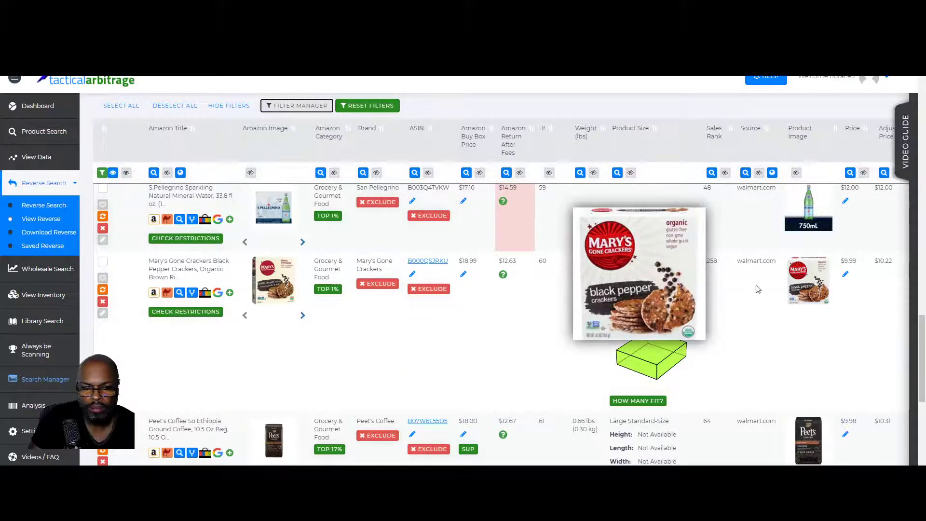
click(815, 275)
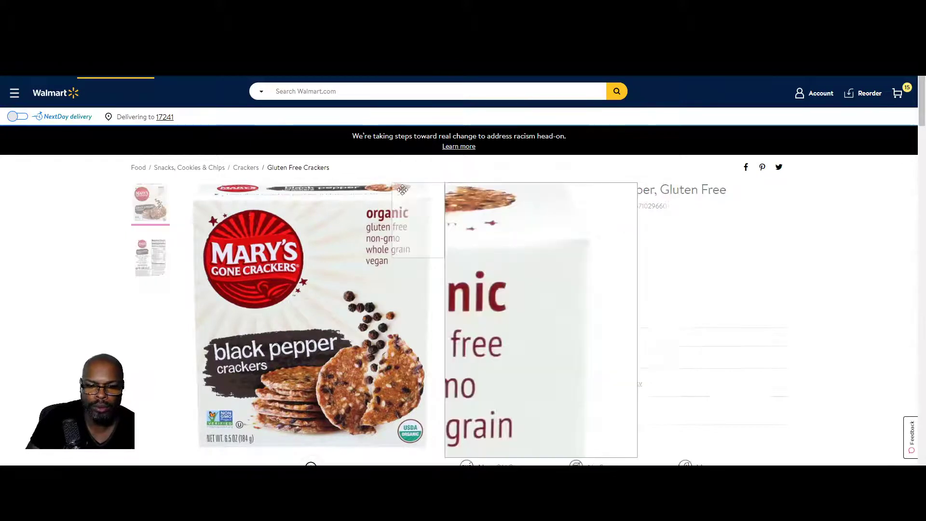
key(ctrl+Tab)
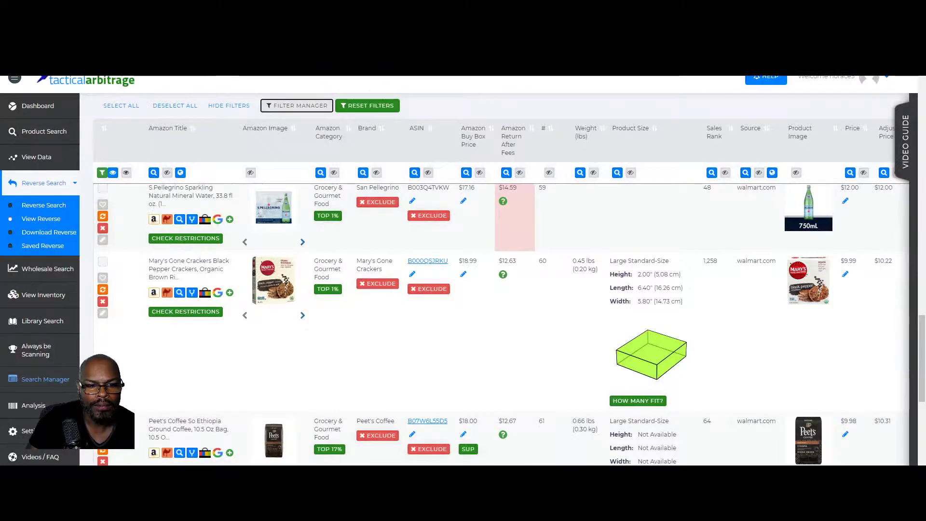
Step: Check the sale restrictions on Mary's Gone Crackers Black Pepper and look over its Amazon listing
click(205, 312)
click(189, 349)
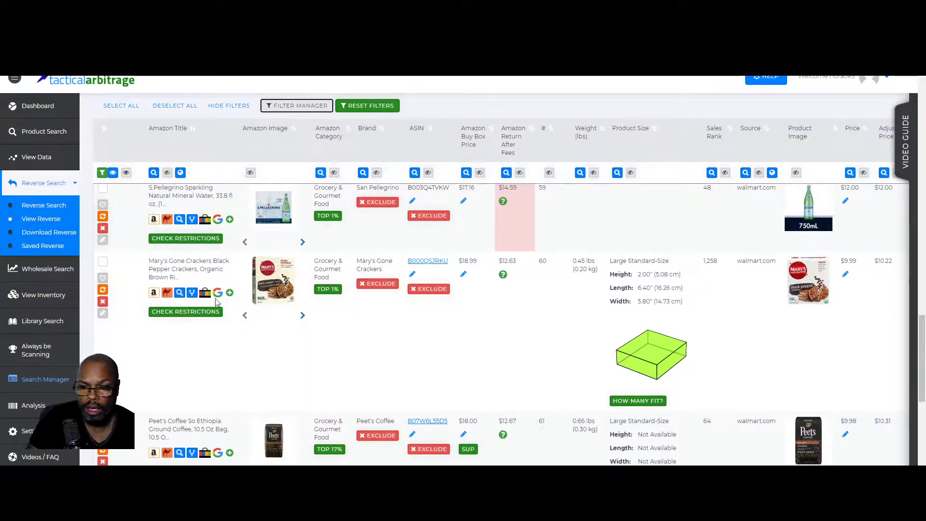
click(189, 269)
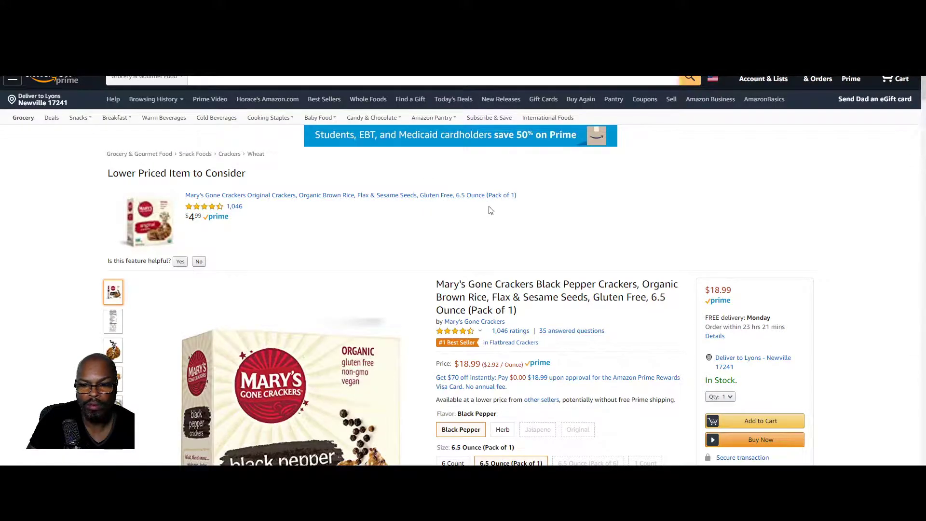
scroll(491, 210, down, 4)
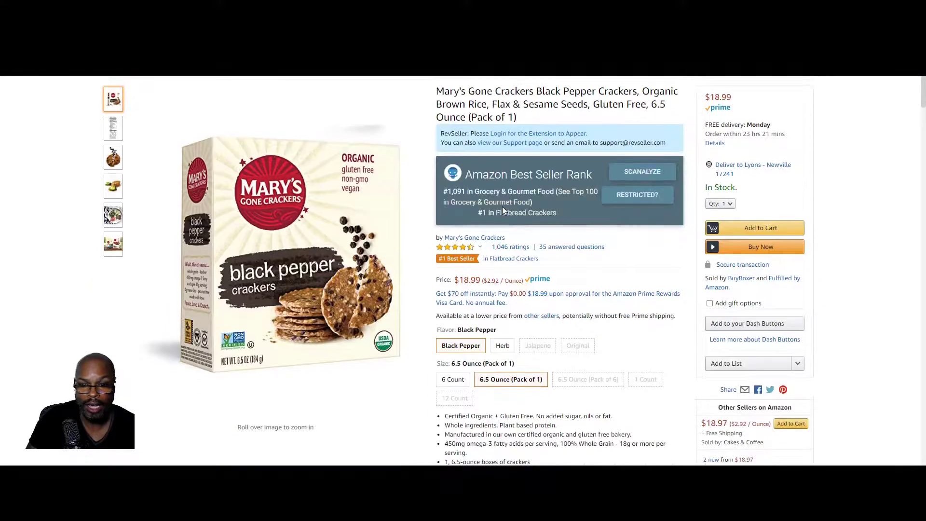
scroll(560, 210, up, 4)
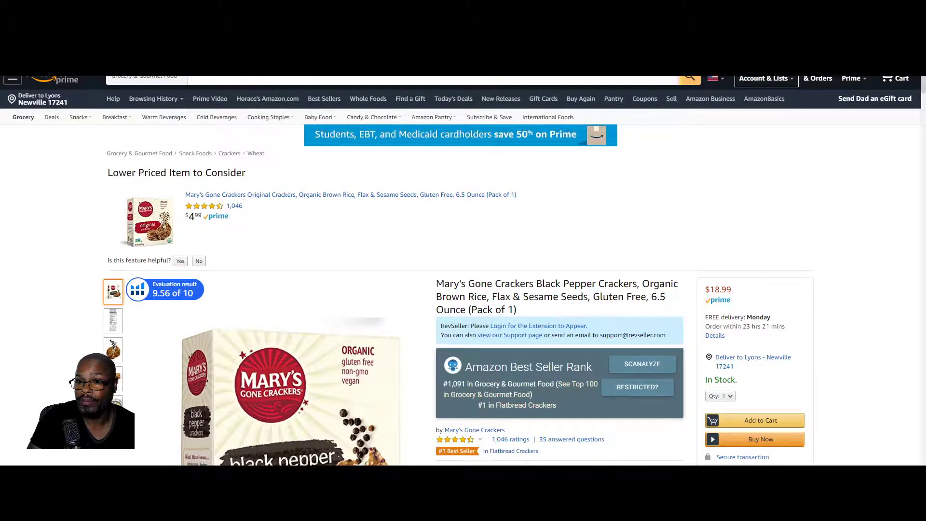
Step: Check the black pepper crackers' price history chart and compare the Amazon listing with the Walmart product page
click(815, 56)
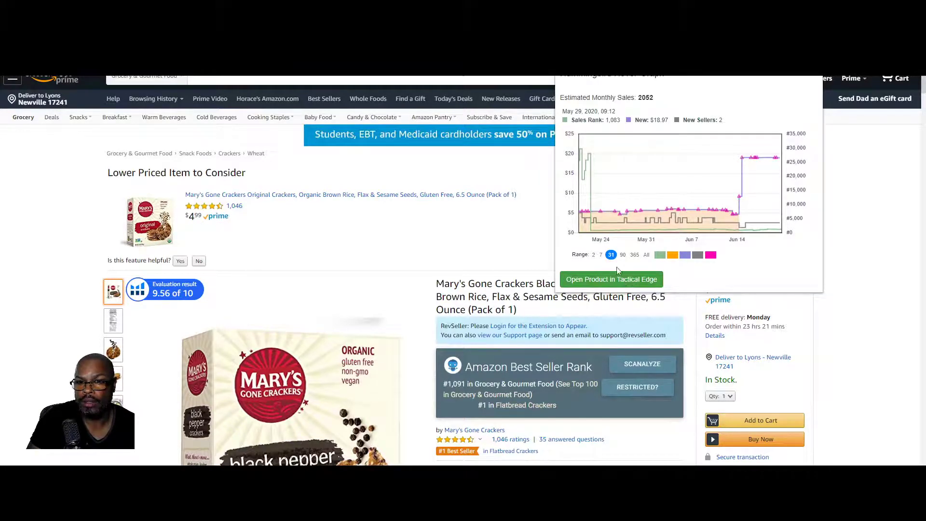
click(642, 33)
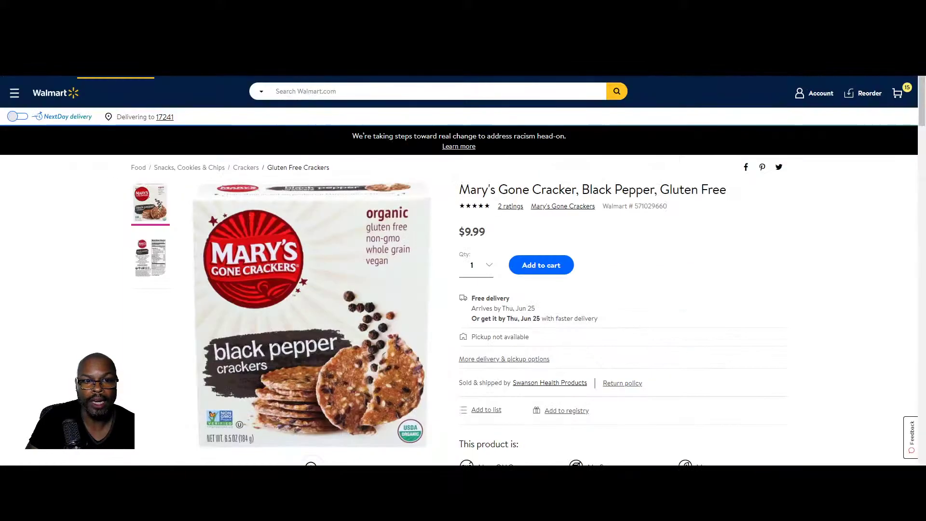
key(ctrl+Tab)
scroll(629, 262, down, 5)
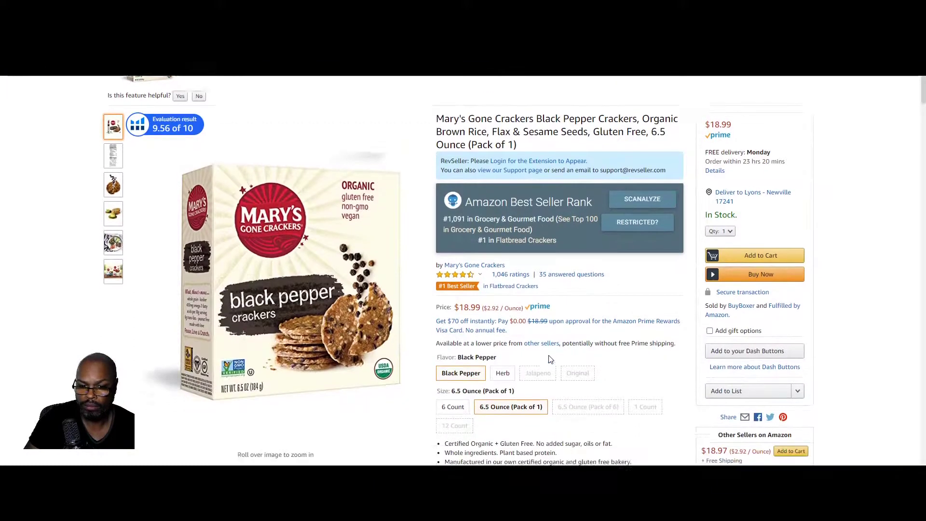
scroll(627, 267, up, 4)
scroll(758, 110, up, 1)
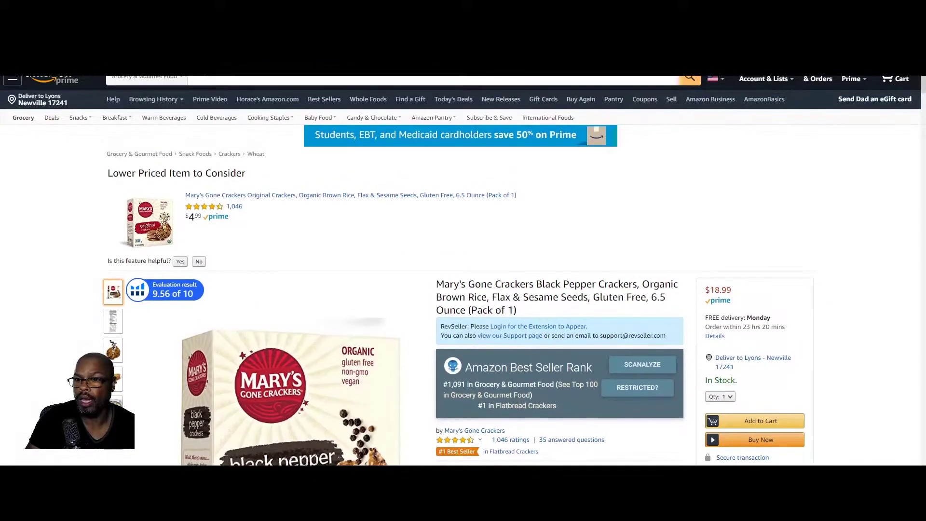
Step: Open the black pepper crackers in Tactical Edge and set the buy price to $9.99
click(814, 40)
click(631, 281)
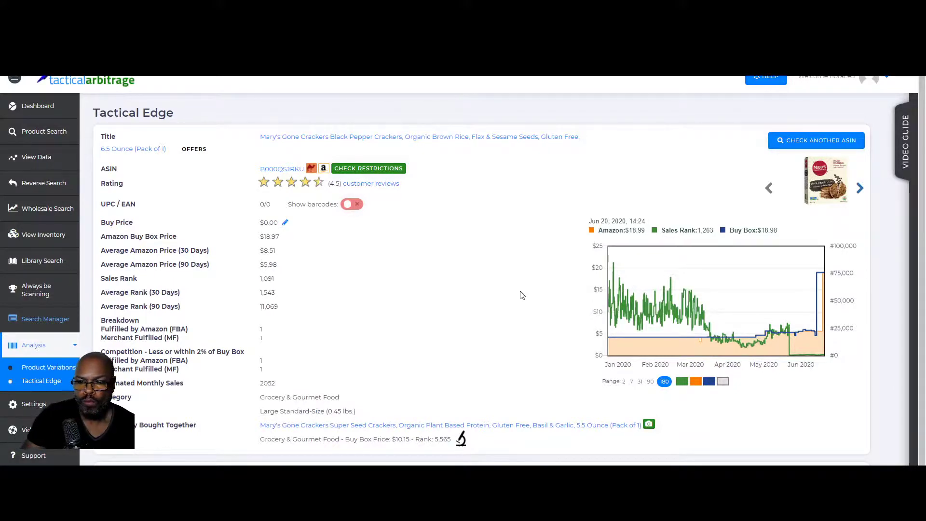
click(285, 223)
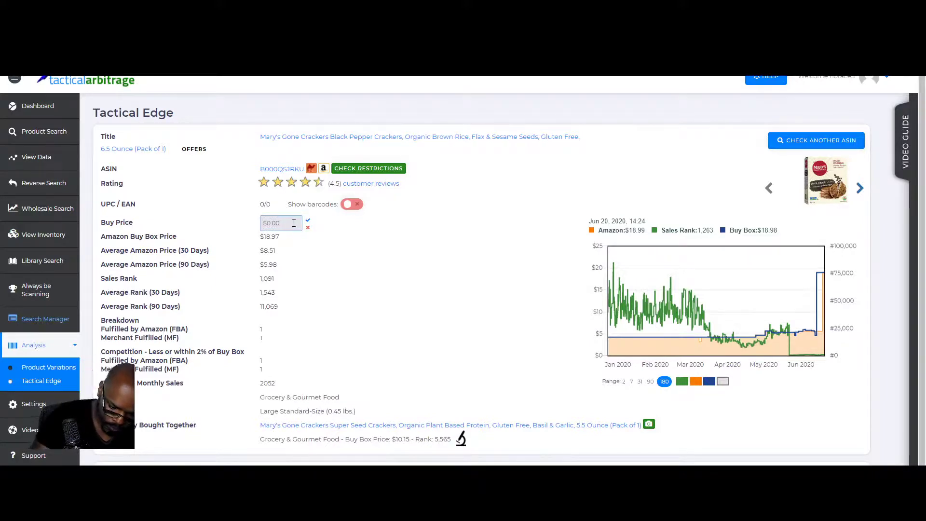
text($)
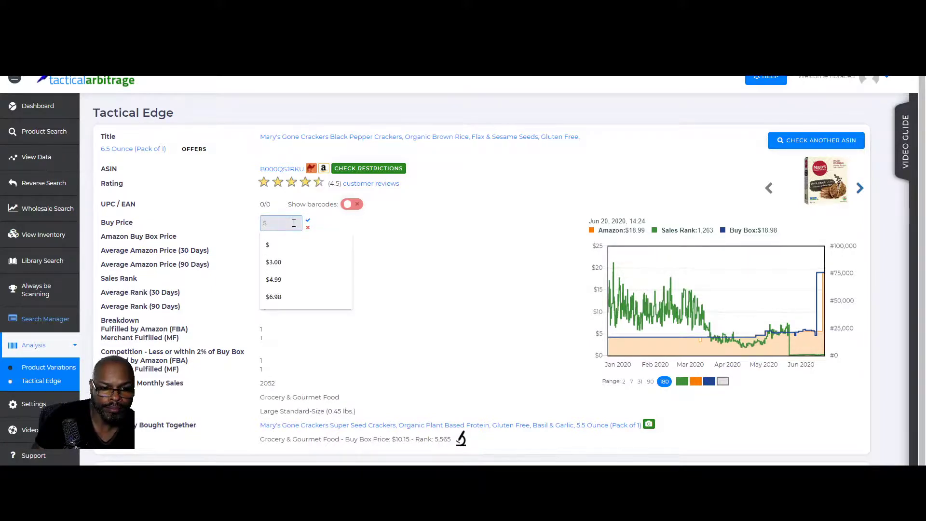
text(9.99)
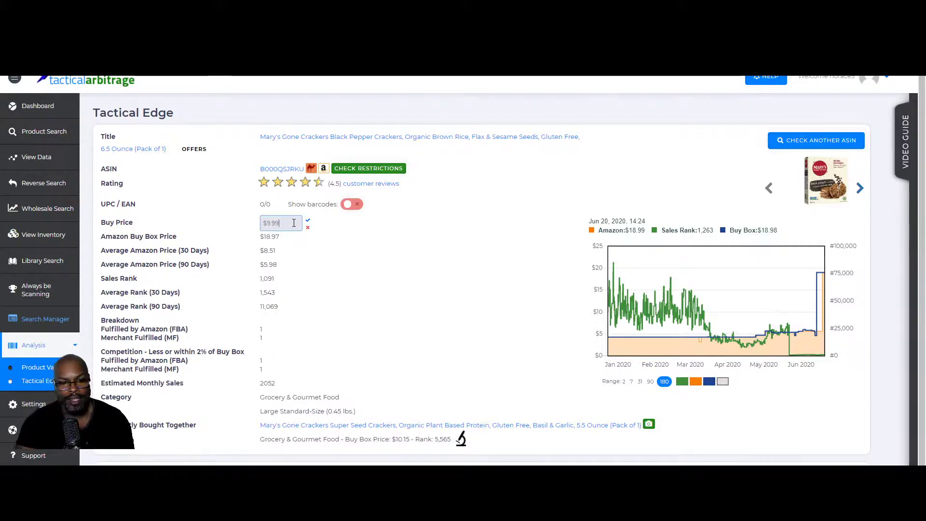
click(308, 221)
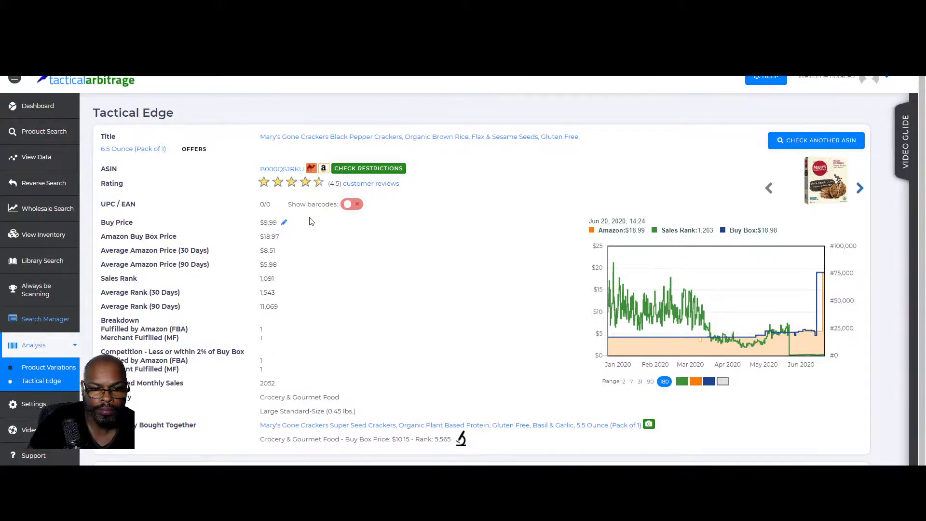
Step: Examine the crackers' seller offer, gross profit and ROI alongside the 180-day price and rank history
scroll(457, 272, down, 1)
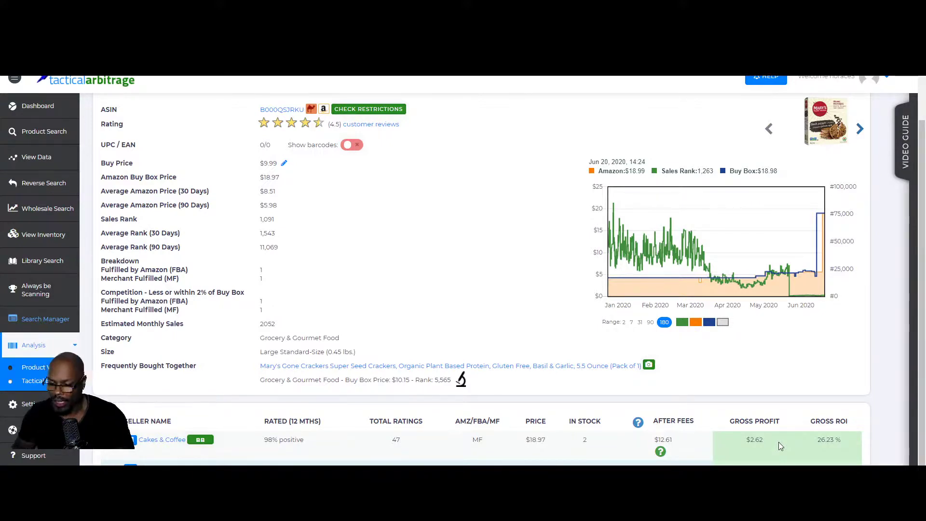
scroll(777, 430, up, 1)
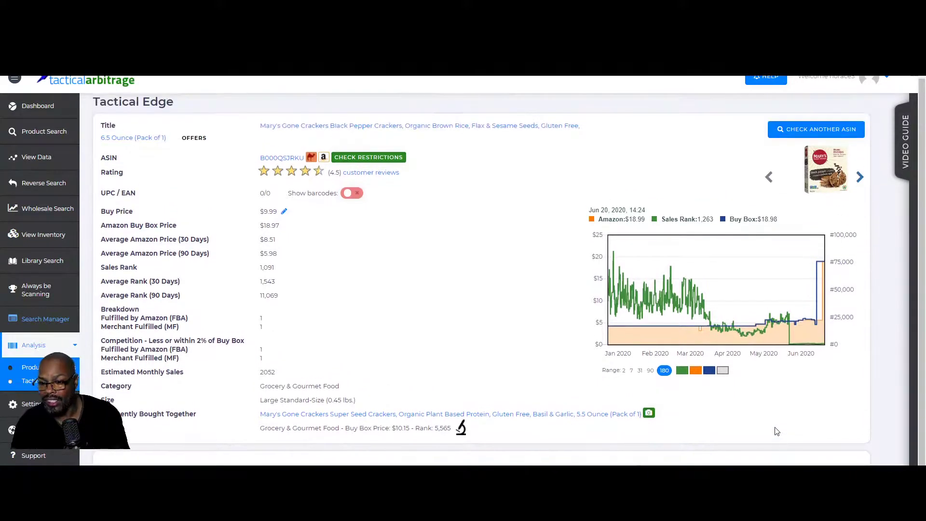
scroll(777, 431, down, 1)
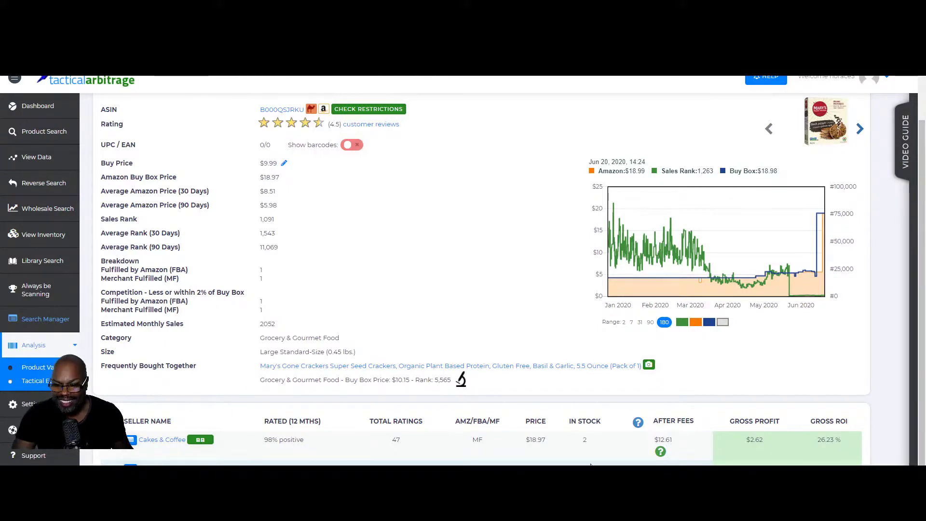
scroll(604, 456, up, 2)
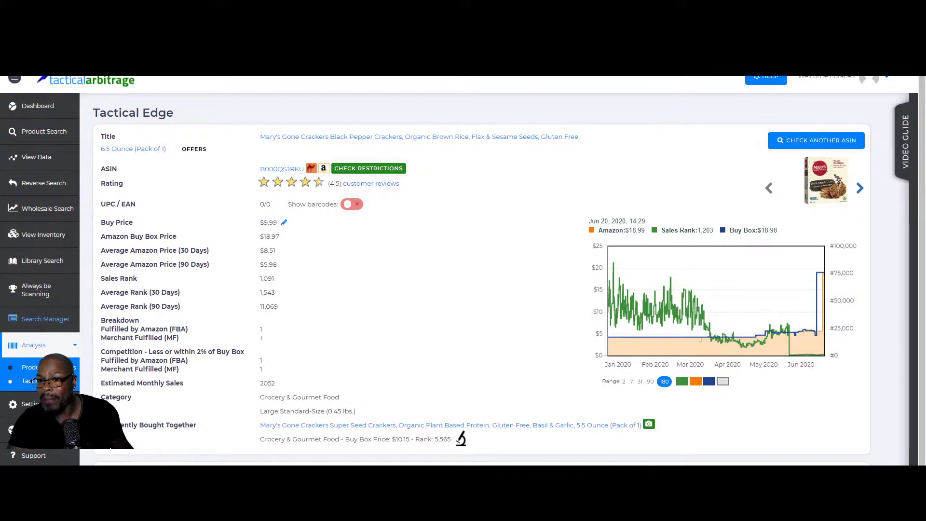
scroll(729, 195, down, 1)
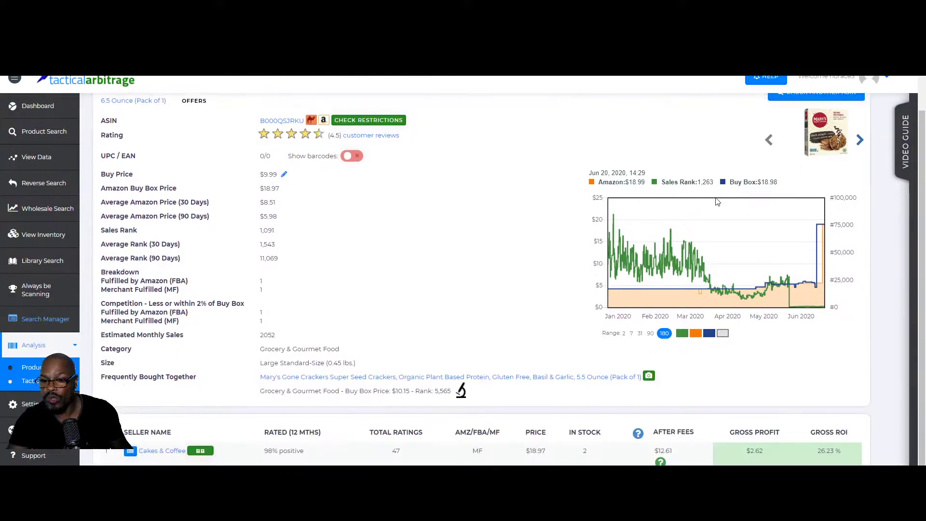